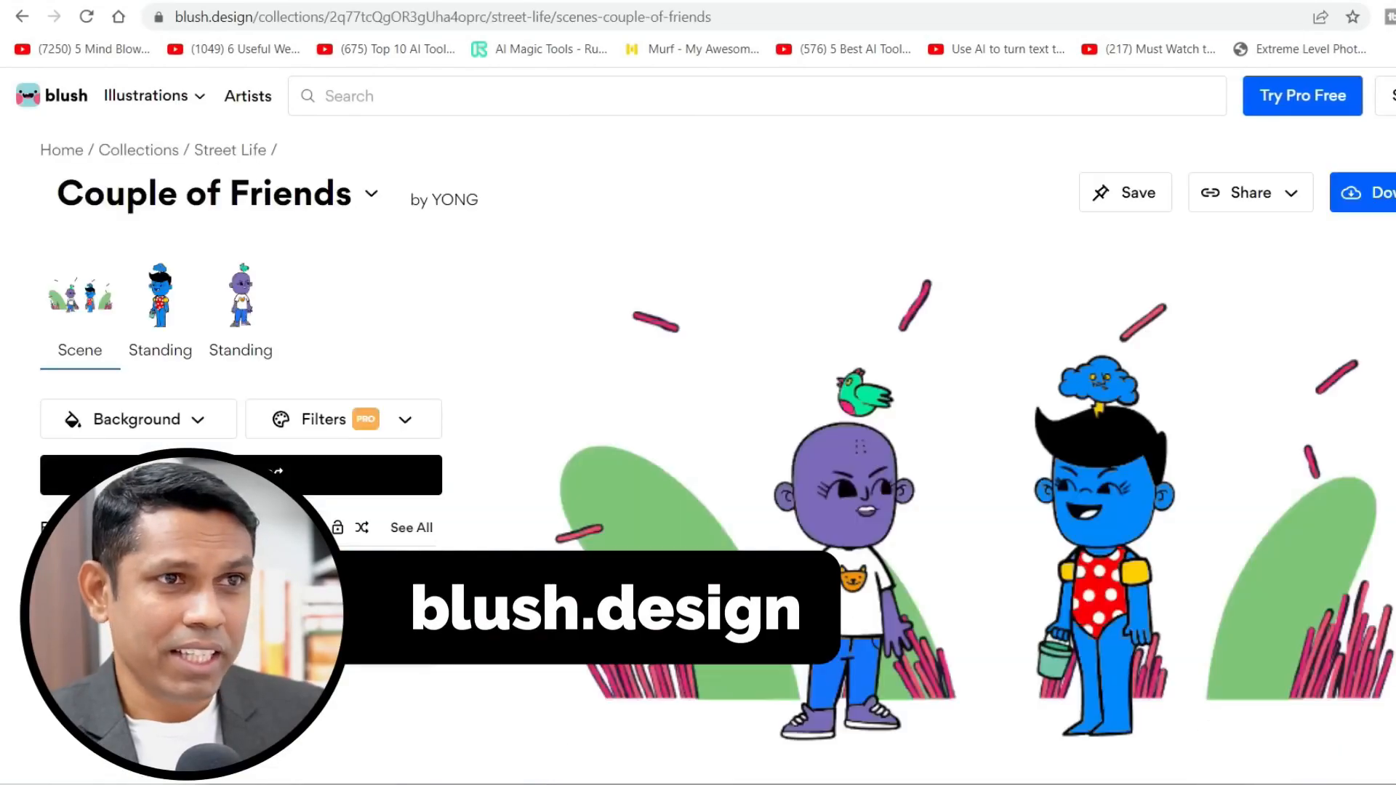
- Find the Solo Adventure illustration in the Street Life collection and open it for editing
{"action": "scroll", "coordinate": [468, 518], "scroll_direction": "down", "scroll_amount": 7}
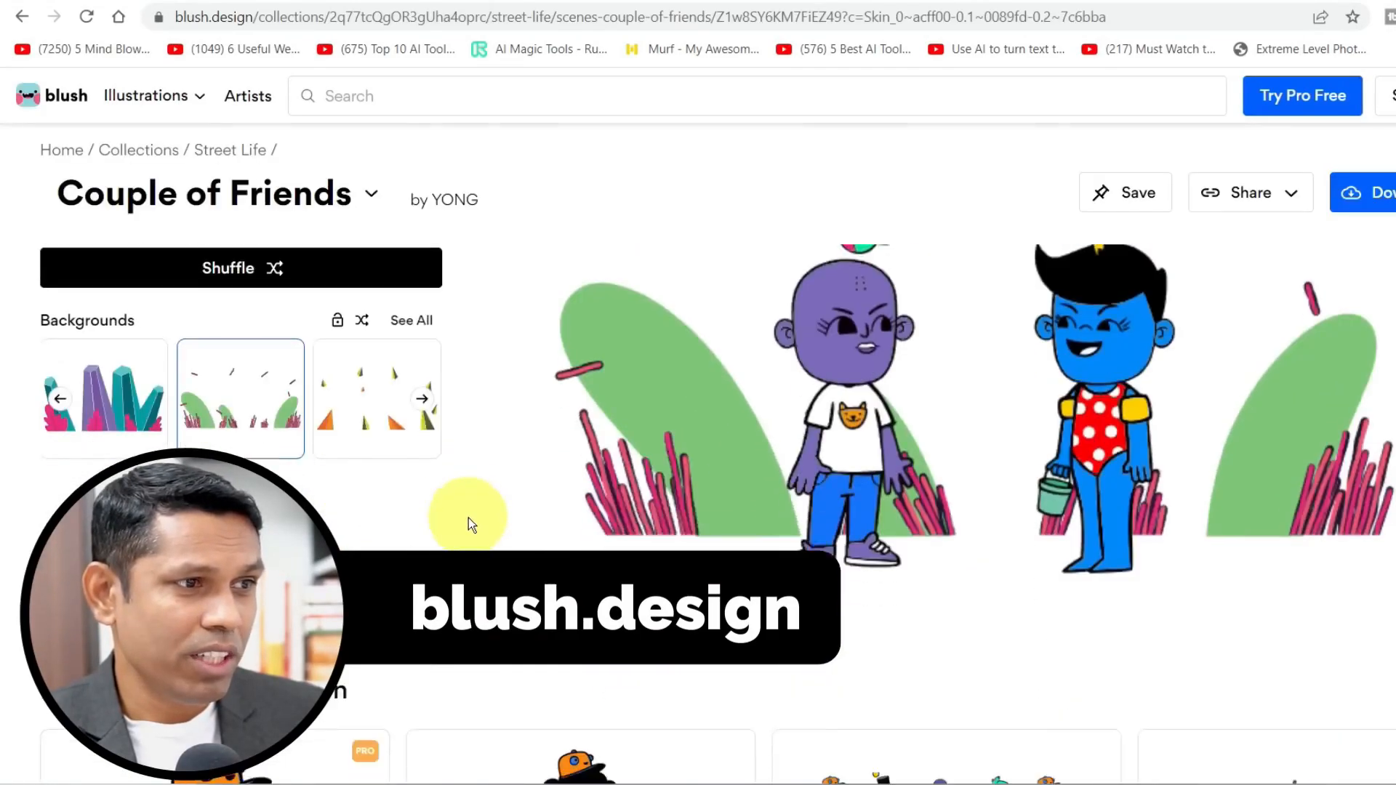
{"action": "scroll", "coordinate": [436, 545], "scroll_direction": "down", "scroll_amount": 7}
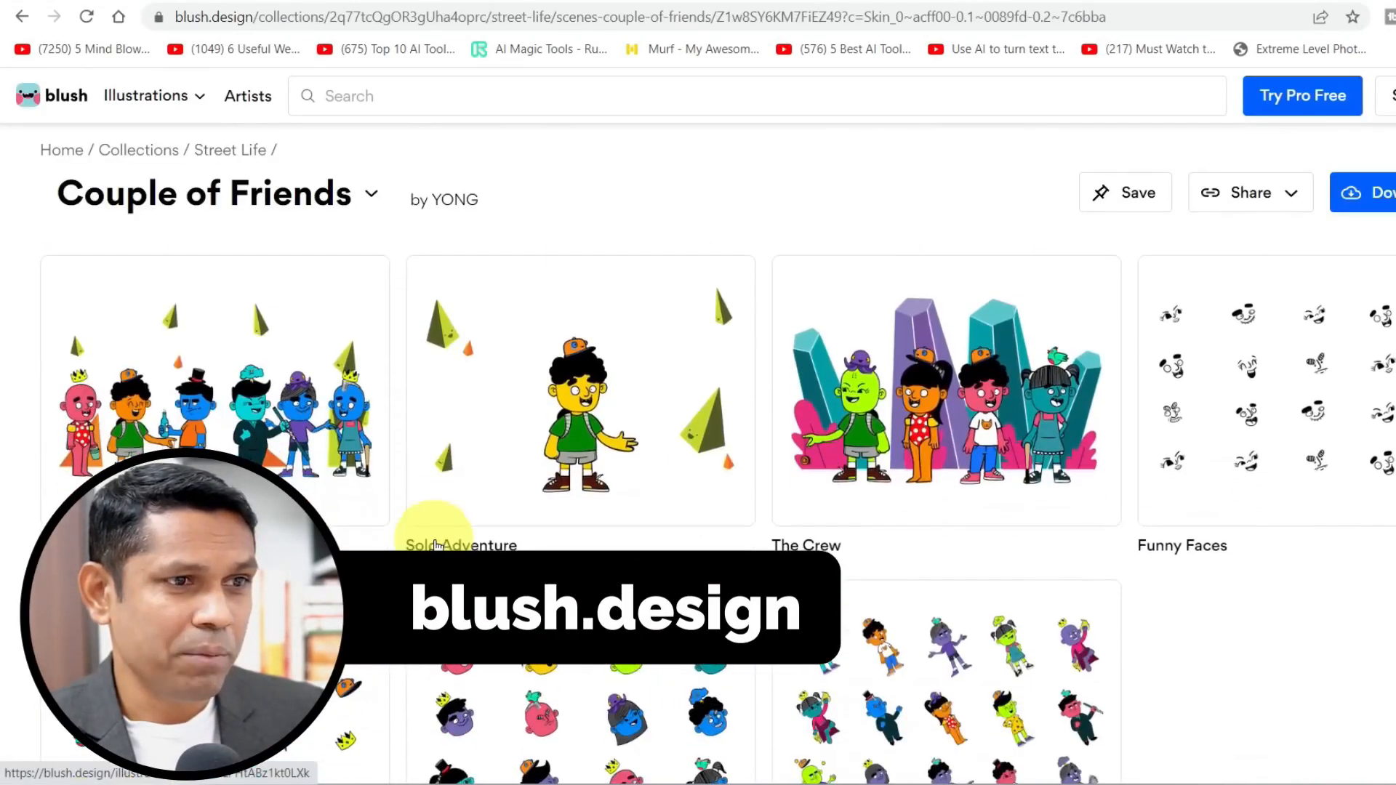
{"action": "scroll", "coordinate": [480, 495], "scroll_direction": "up", "scroll_amount": 3}
{"action": "left_click", "coordinate": [483, 479]}
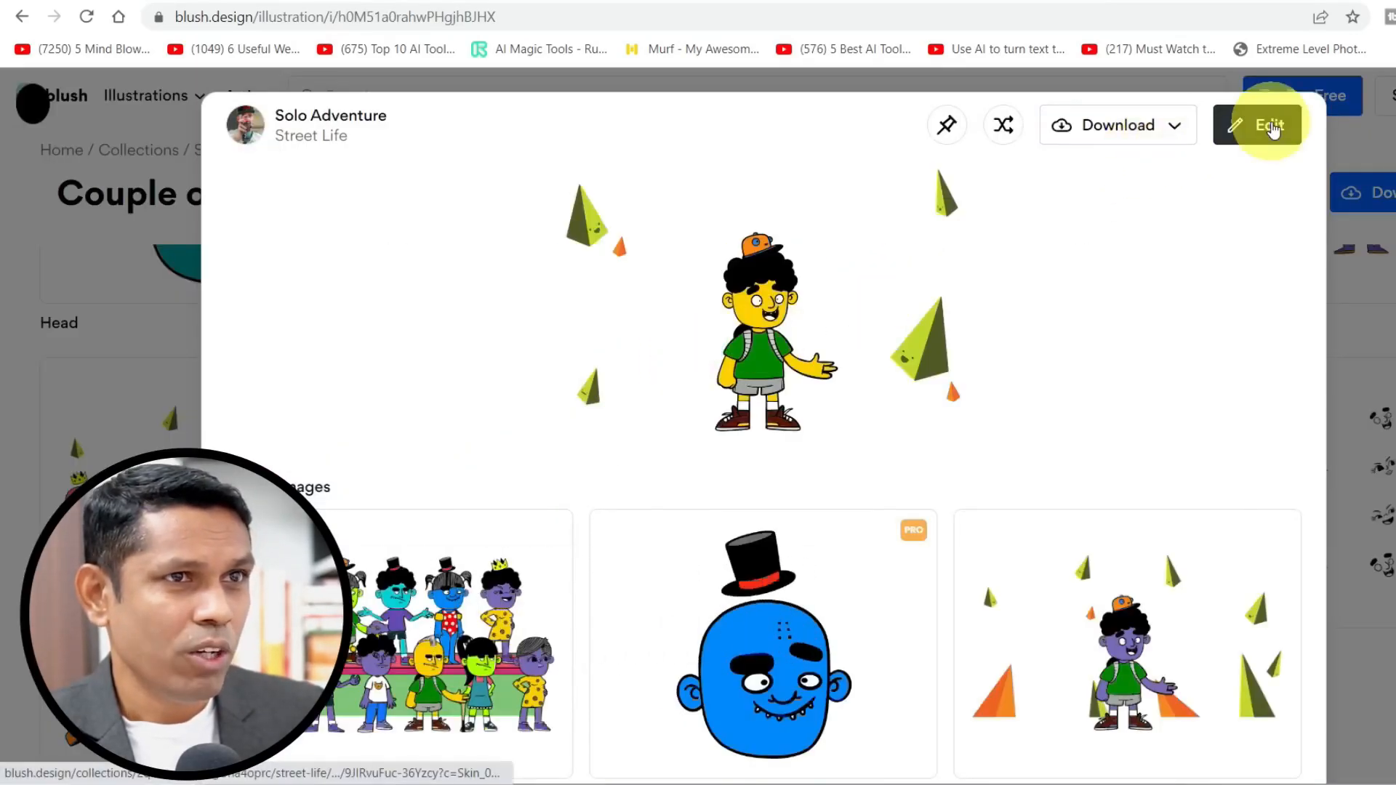
{"action": "left_click", "coordinate": [1265, 127]}
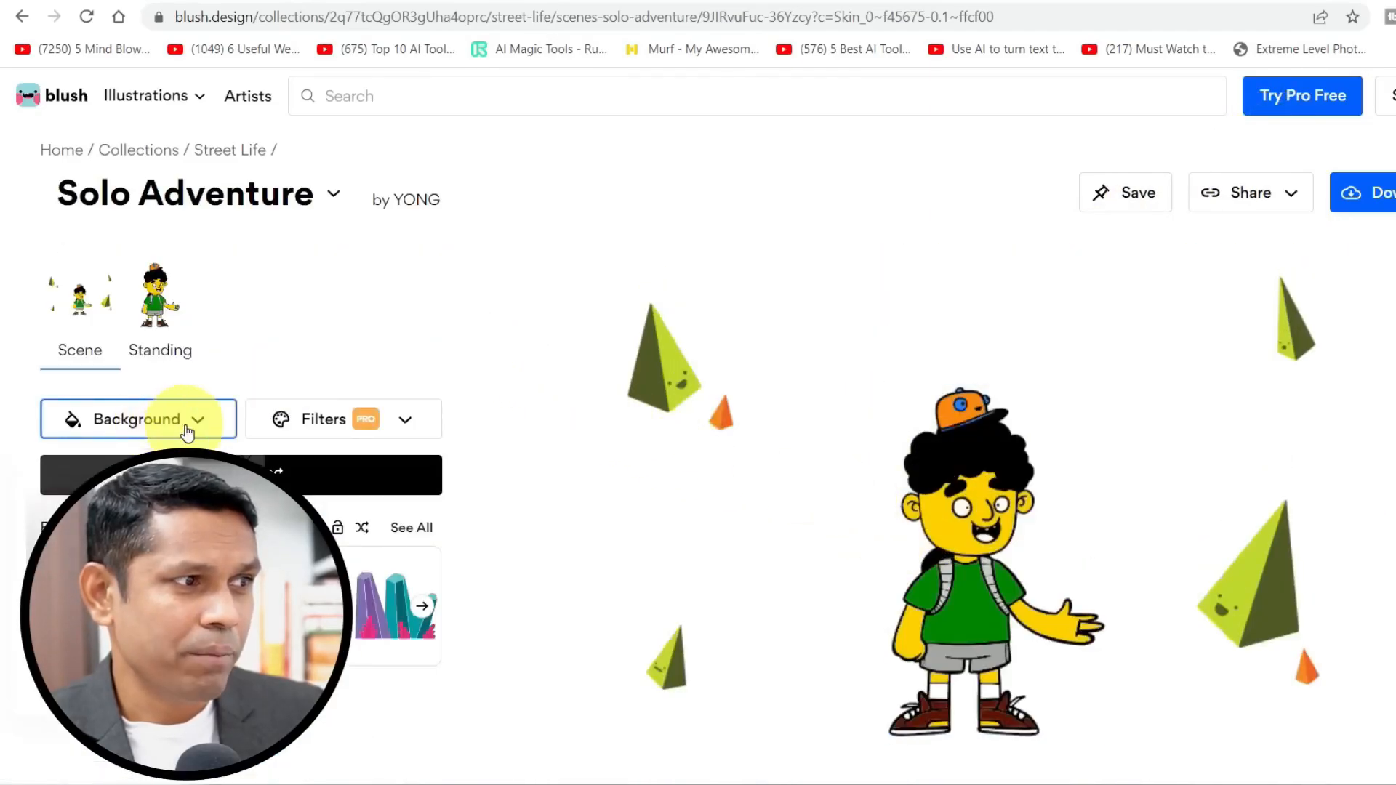
- Give the Solo Adventure scene a pink background colour and change its backdrop to the pyramids variant with large orange pyramids
{"action": "left_click_drag", "start_coordinate": [175, 550], "coordinate": [84, 509]}
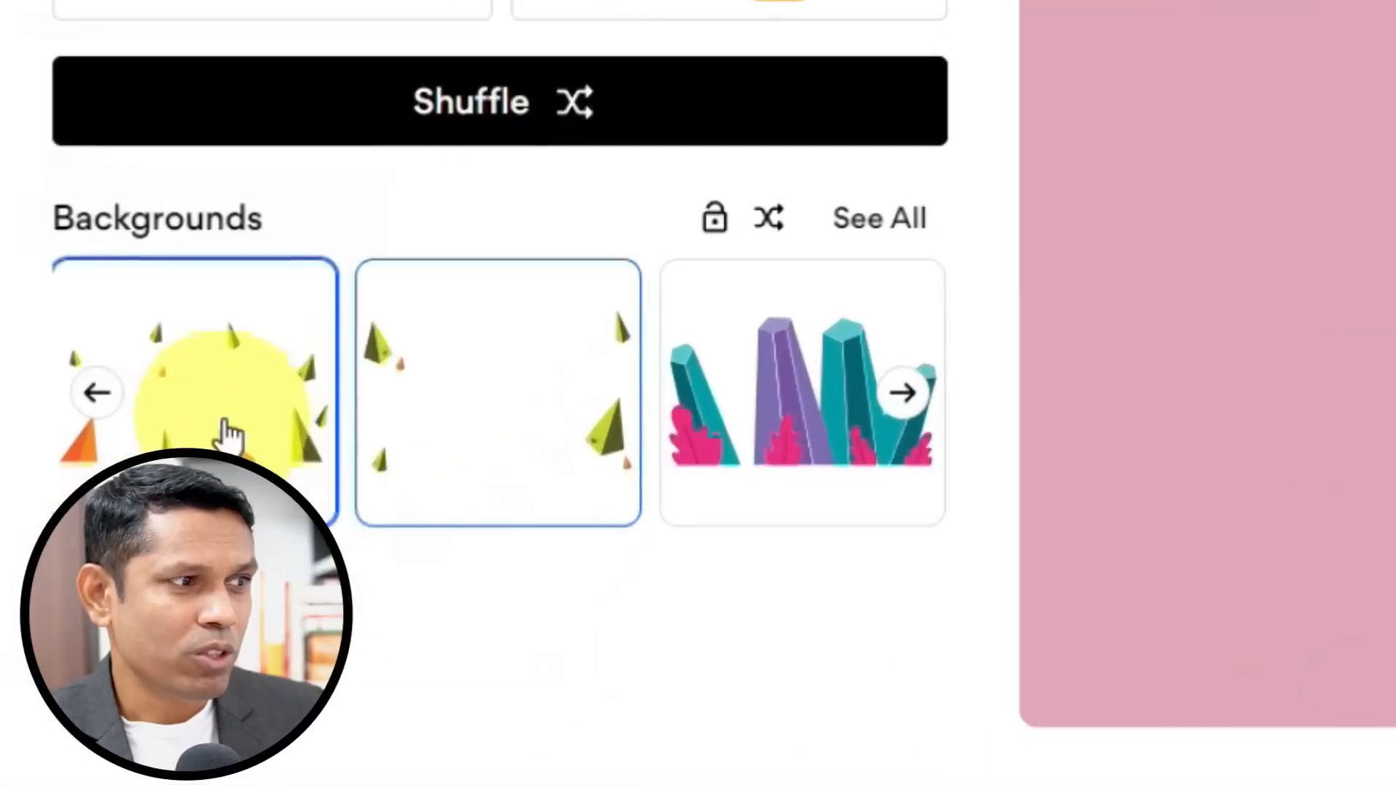
{"action": "left_click", "coordinate": [114, 617]}
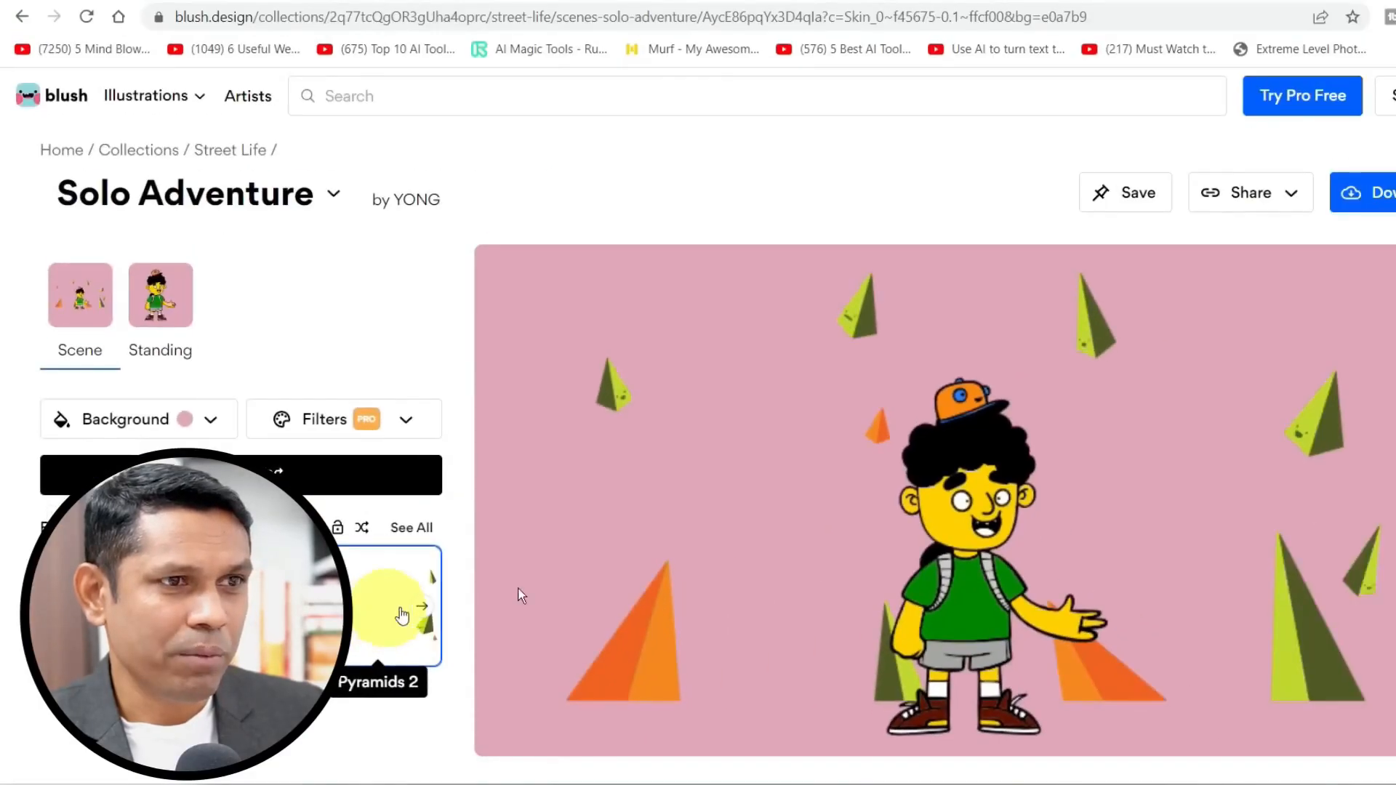
{"action": "scroll", "coordinate": [754, 504], "scroll_direction": "down", "scroll_amount": 3}
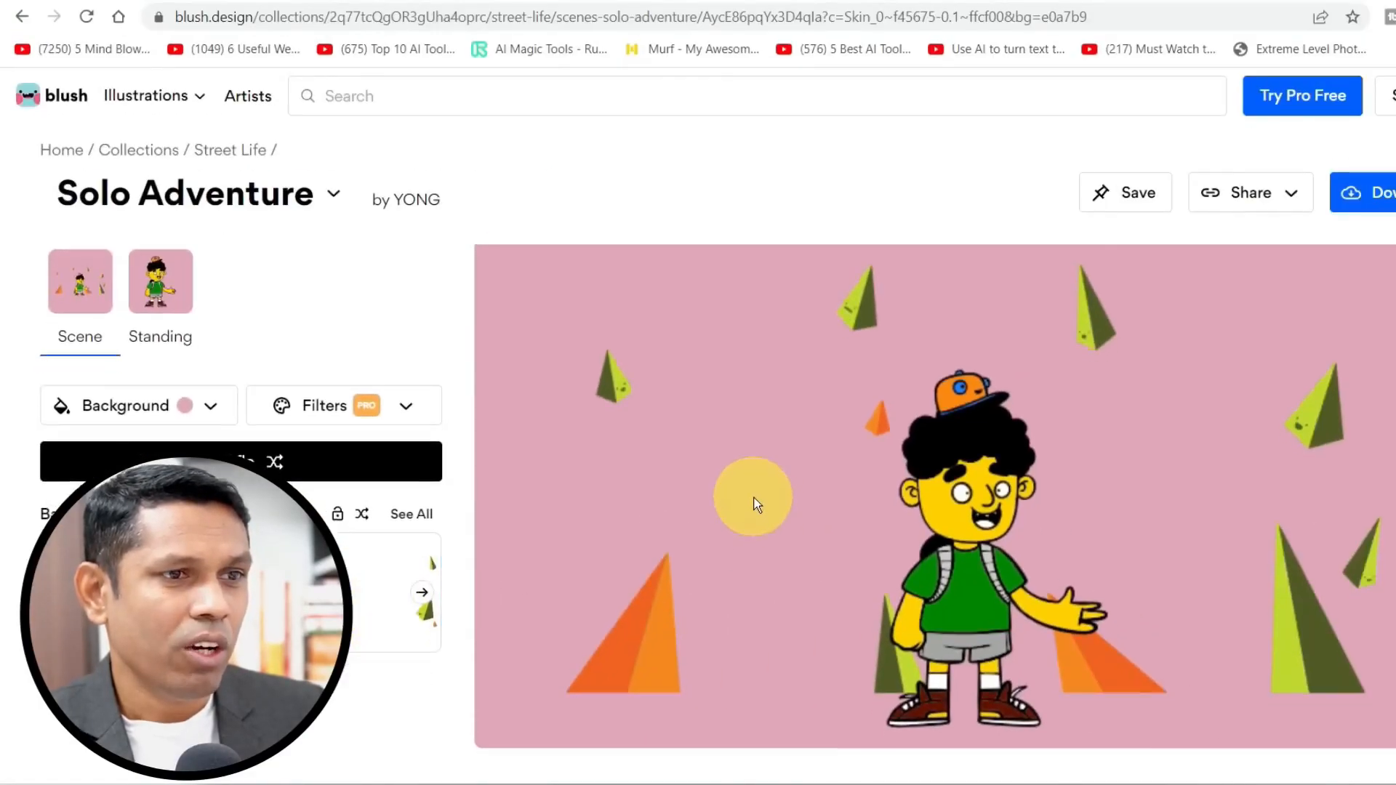
{"action": "scroll", "coordinate": [755, 505], "scroll_direction": "up", "scroll_amount": 3}
- Check the download option for the customised scene and browse the other illustrations in the Street Life collection
{"action": "left_click", "coordinate": [1381, 193]}
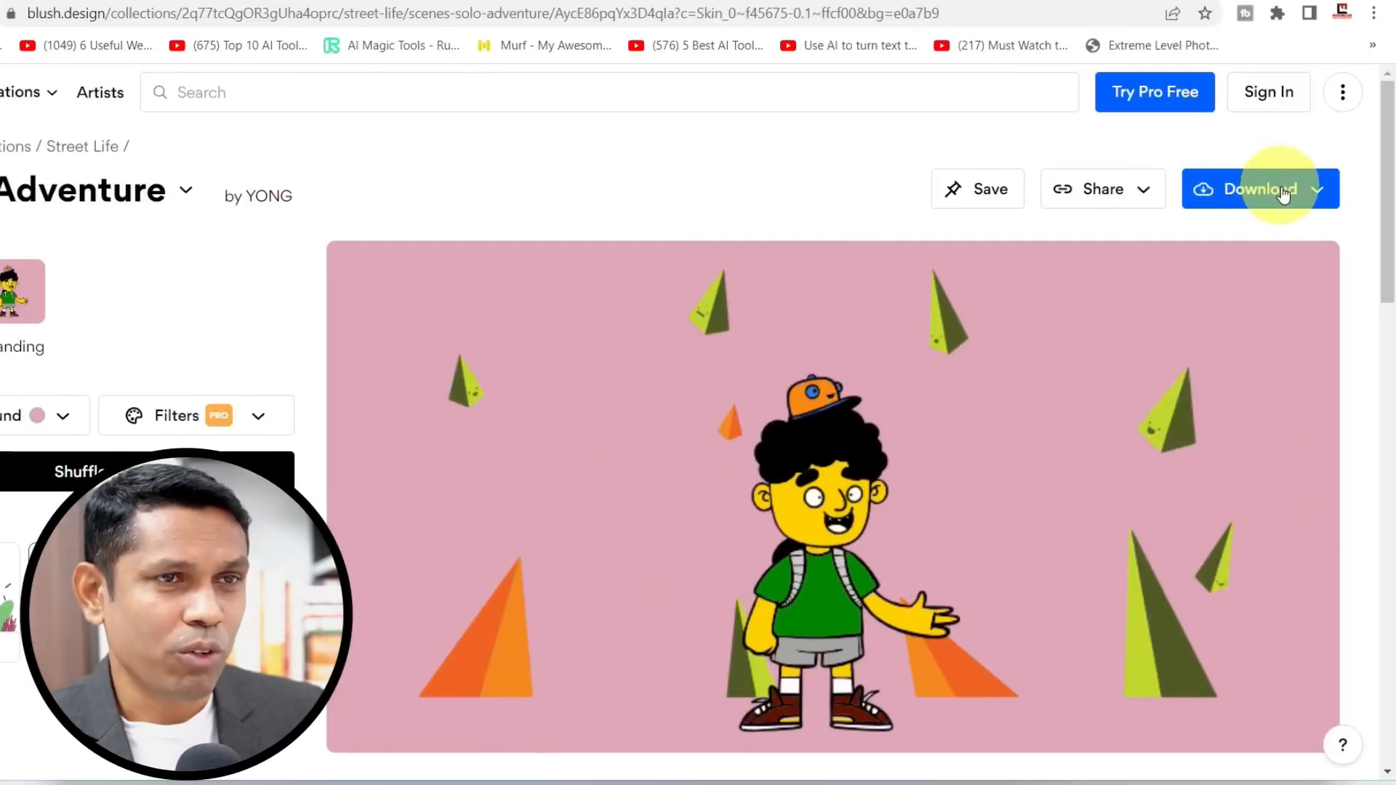
{"action": "scroll", "coordinate": [451, 415], "scroll_direction": "down", "scroll_amount": 10}
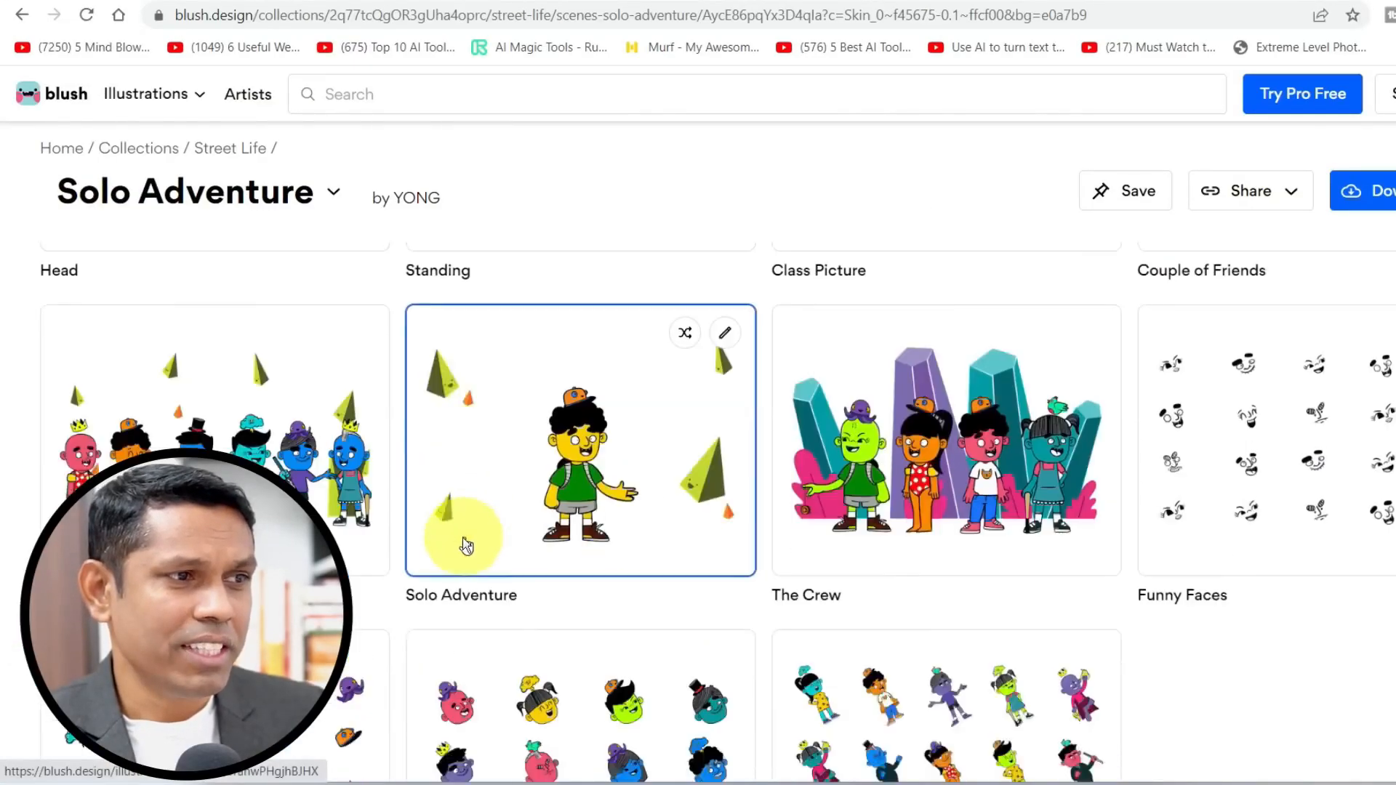
{"action": "scroll", "coordinate": [539, 586], "scroll_direction": "down", "scroll_amount": 5}
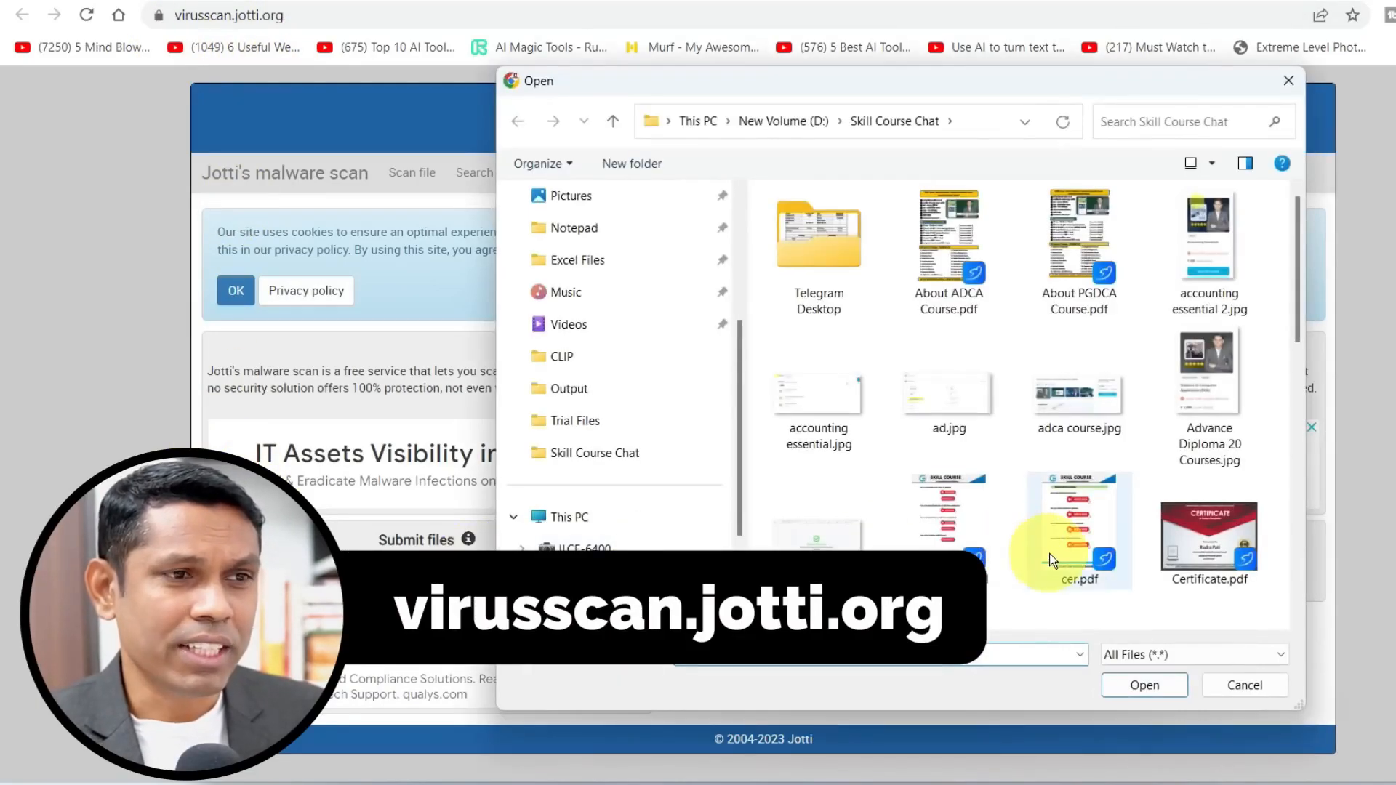
- Submit "Skill course App Notification (942 × 510 px).zip" from the Downloads folder to Jotti's malware scan and view the scan results
{"action": "scroll", "coordinate": [654, 320], "scroll_direction": "up", "scroll_amount": 2}
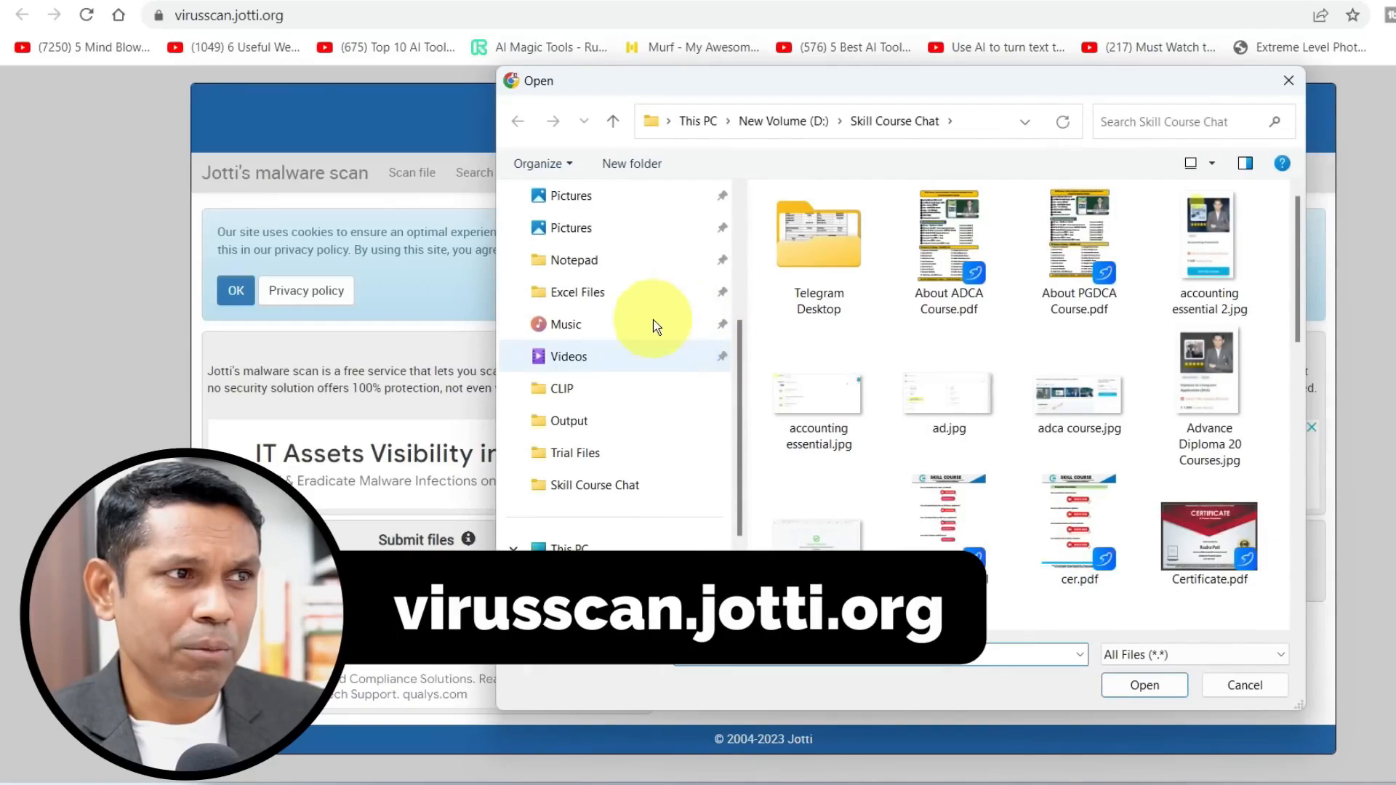
{"action": "scroll", "coordinate": [620, 323], "scroll_direction": "up", "scroll_amount": 2}
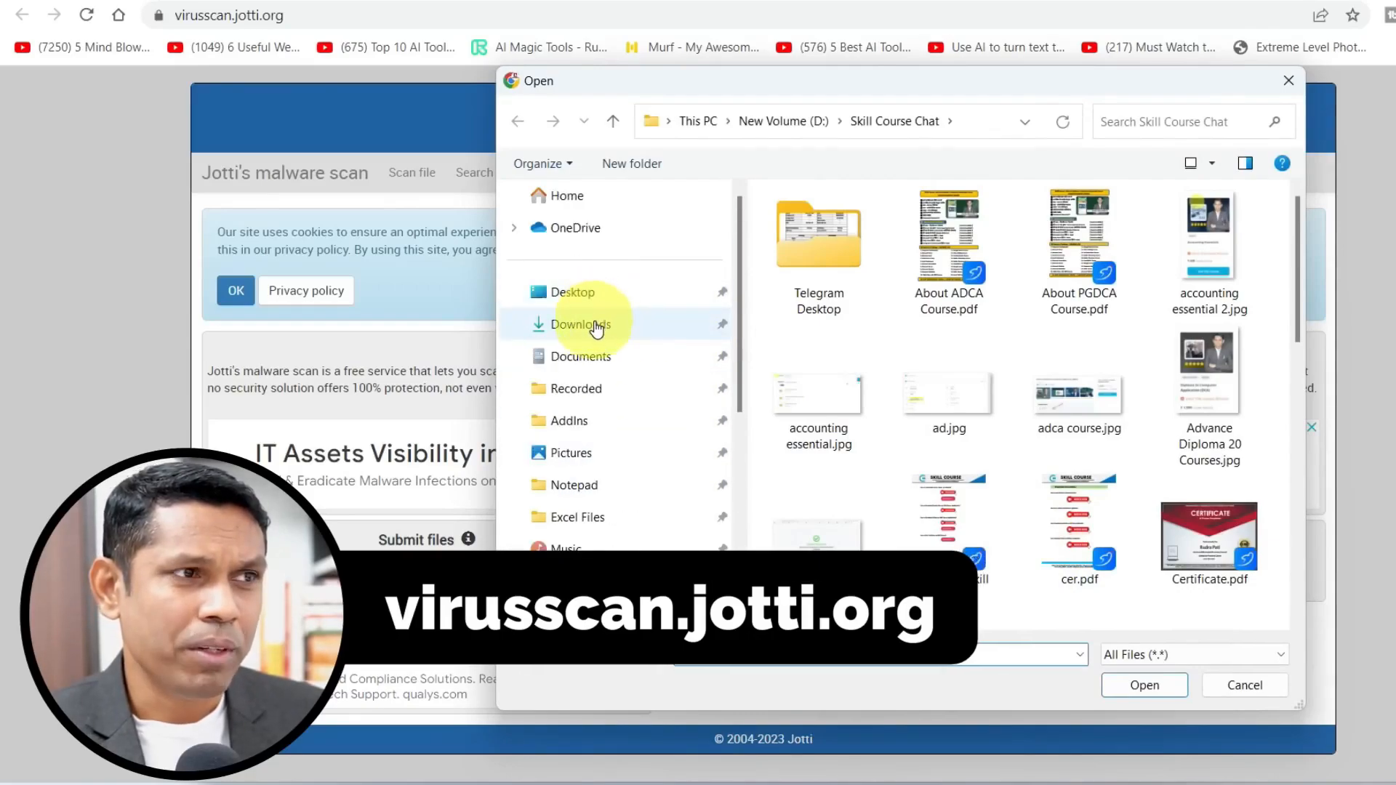
{"action": "left_click", "coordinate": [595, 325]}
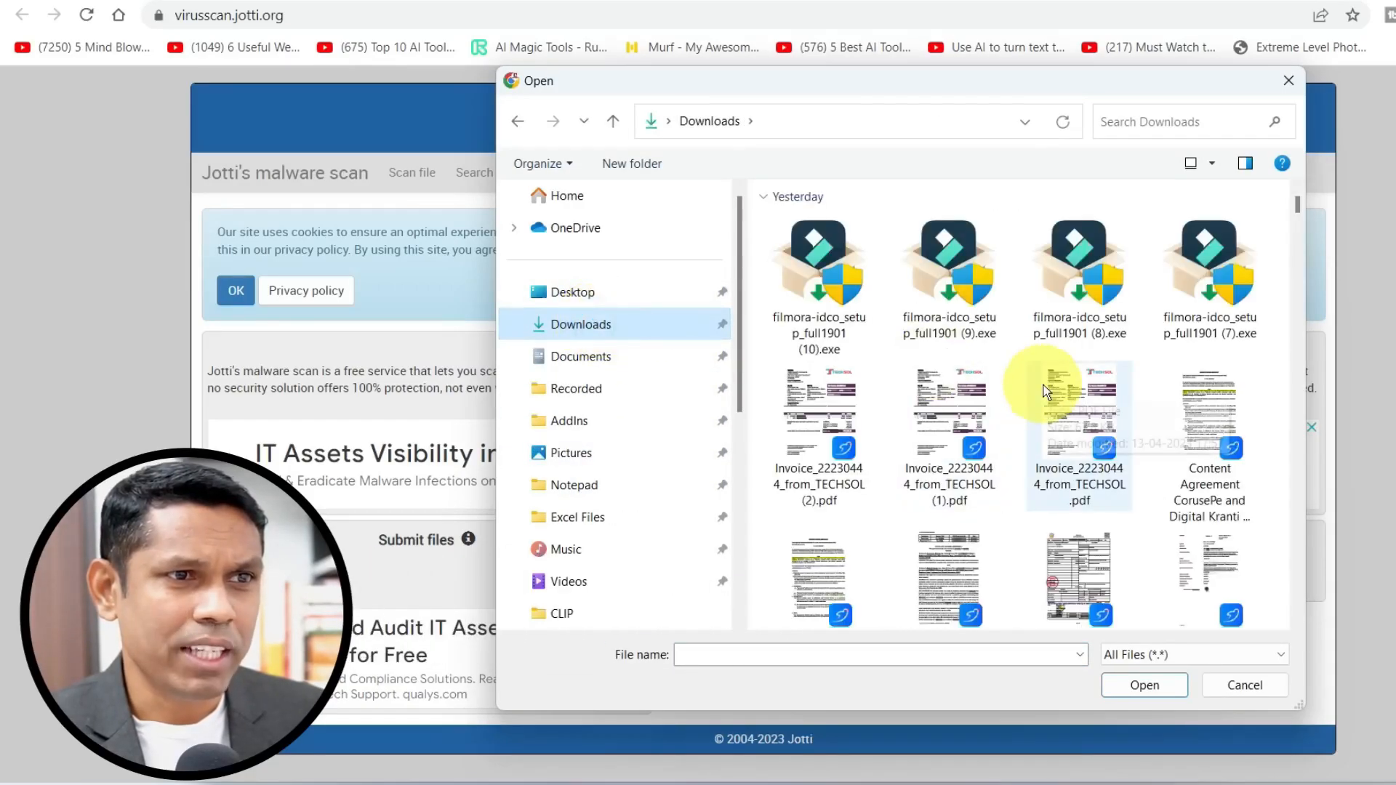
{"action": "scroll", "coordinate": [1045, 391], "scroll_direction": "down", "scroll_amount": 5}
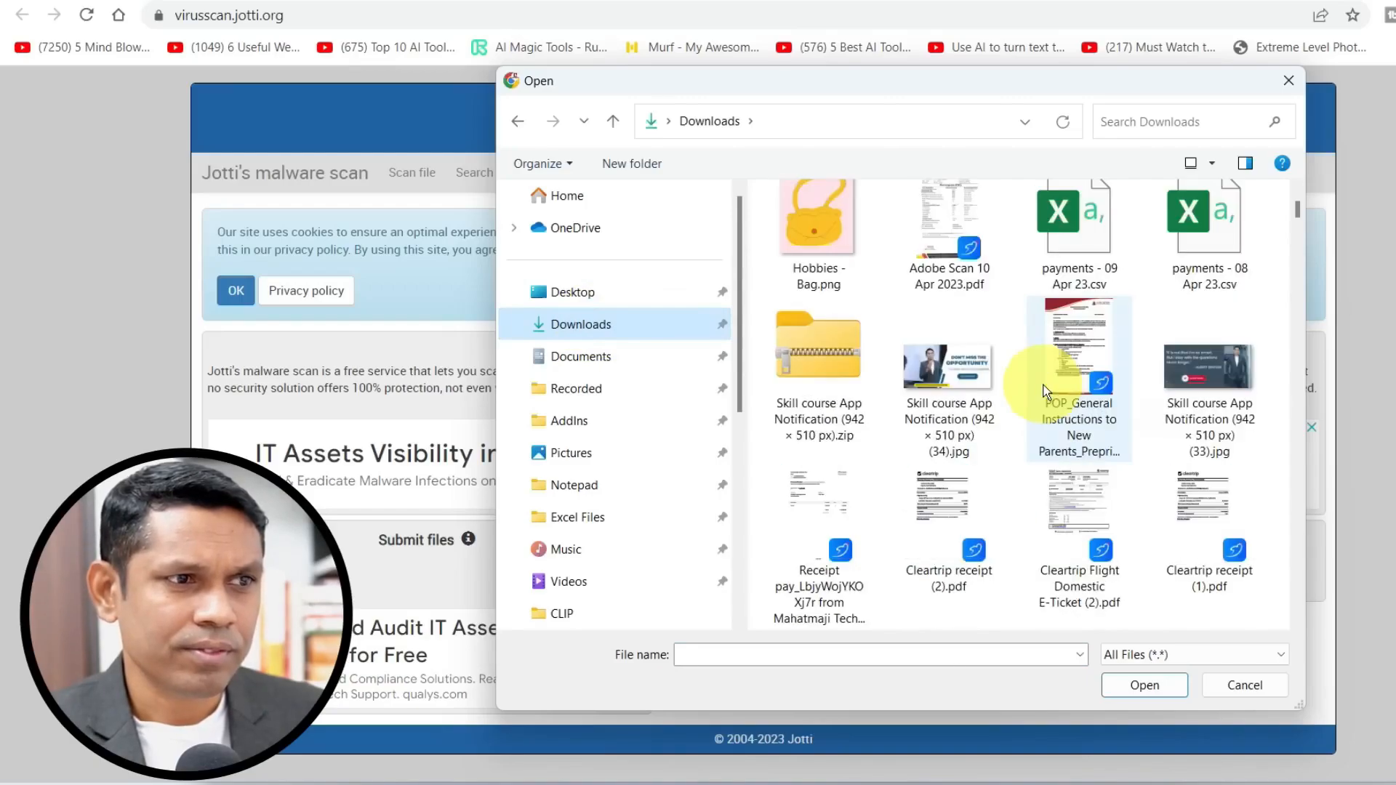
{"action": "left_click", "coordinate": [833, 377]}
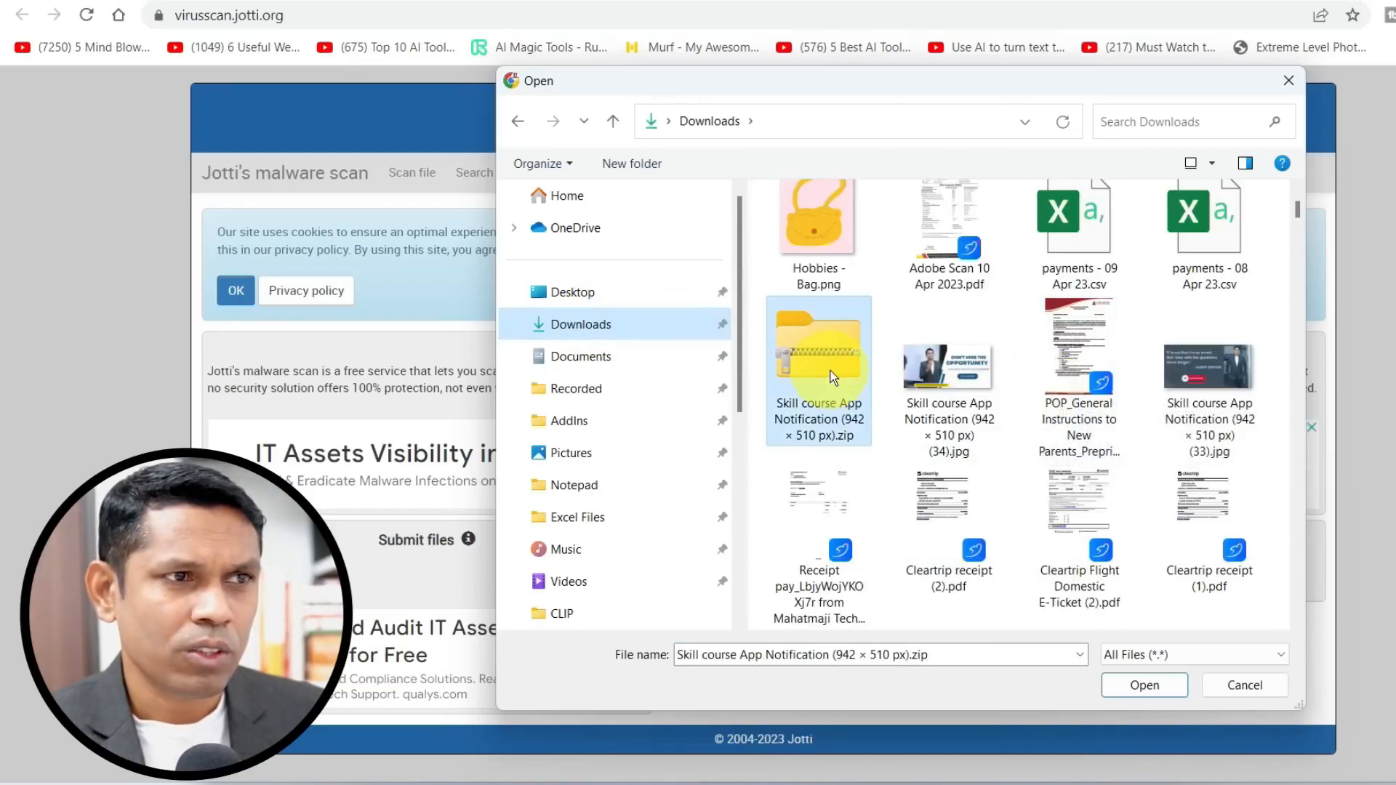
{"action": "left_click", "coordinate": [1139, 688]}
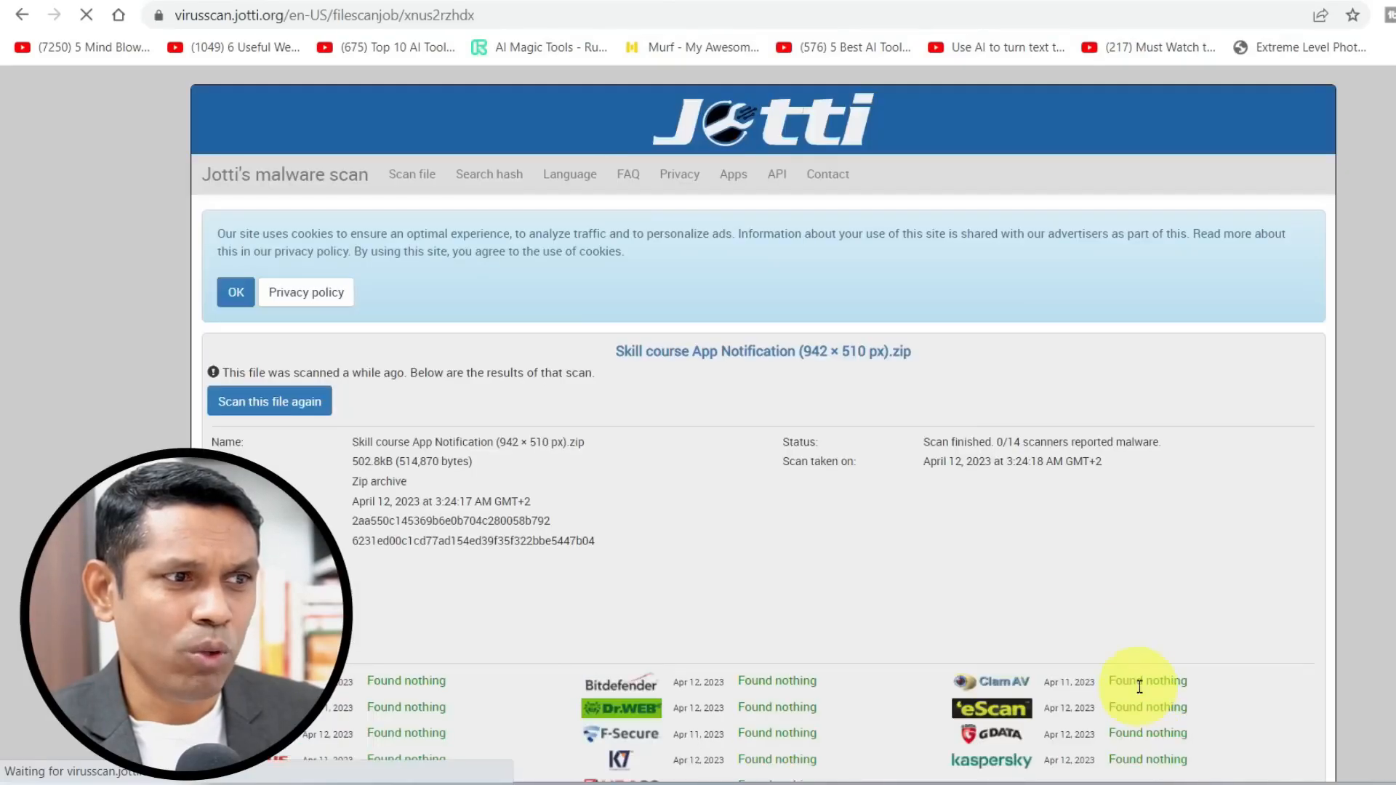
{"action": "scroll", "coordinate": [947, 535], "scroll_direction": "down", "scroll_amount": 1}
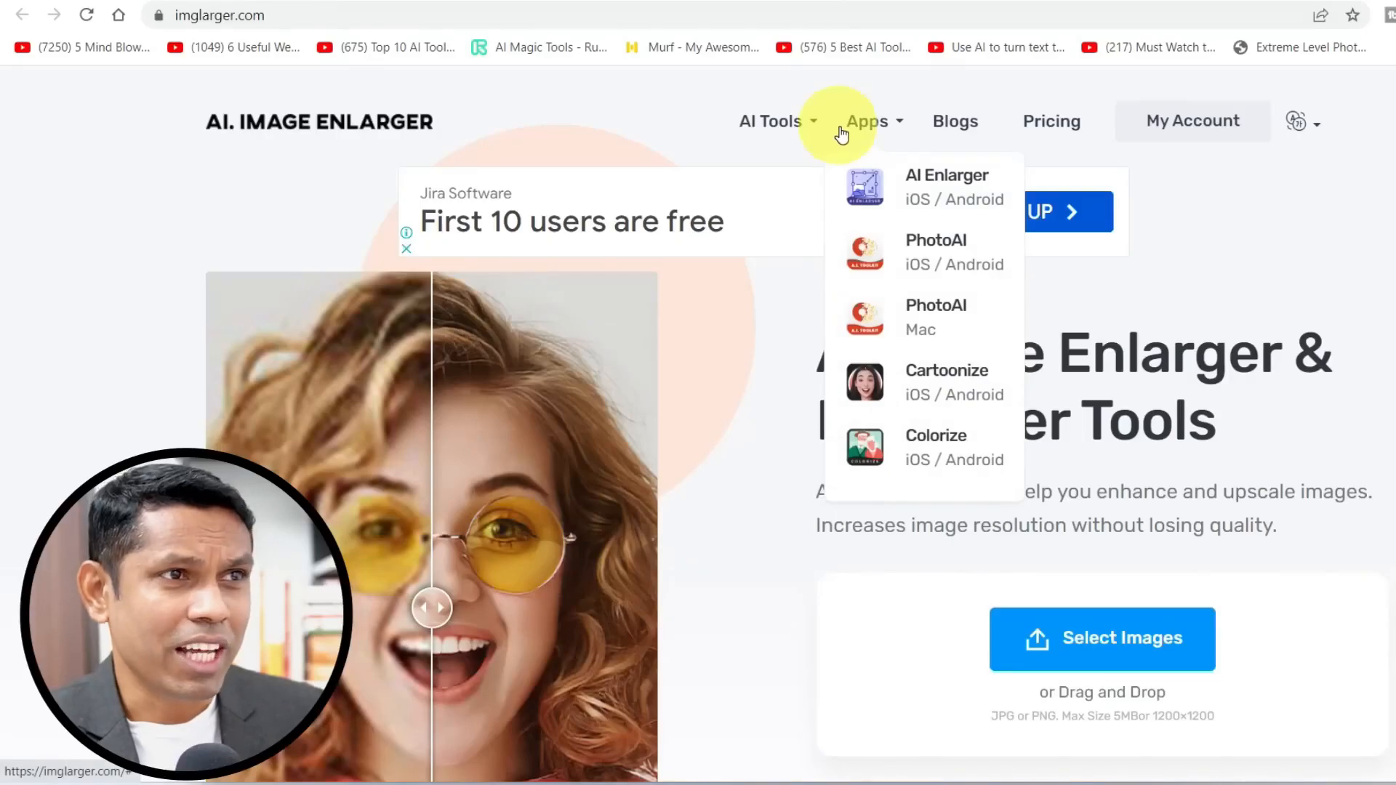
- Go to the AI Enhancer tool on imglarger.com and upload "WhatsApp Image 2023-04-12 at 07.09.20.jpeg" from Downloads
{"action": "mouse_move", "coordinate": [810, 134]}
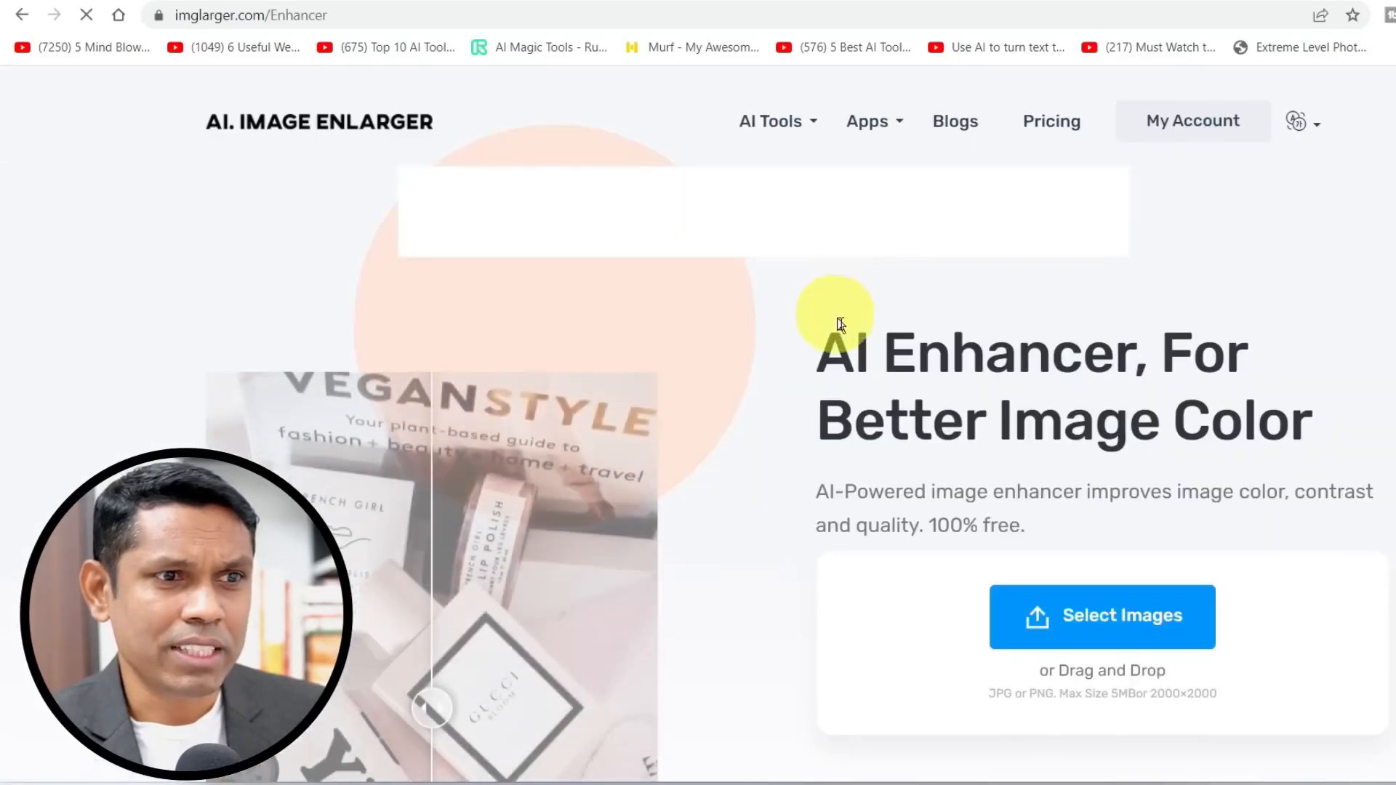
{"action": "left_click", "coordinate": [1111, 630]}
{"action": "left_click", "coordinate": [817, 437]}
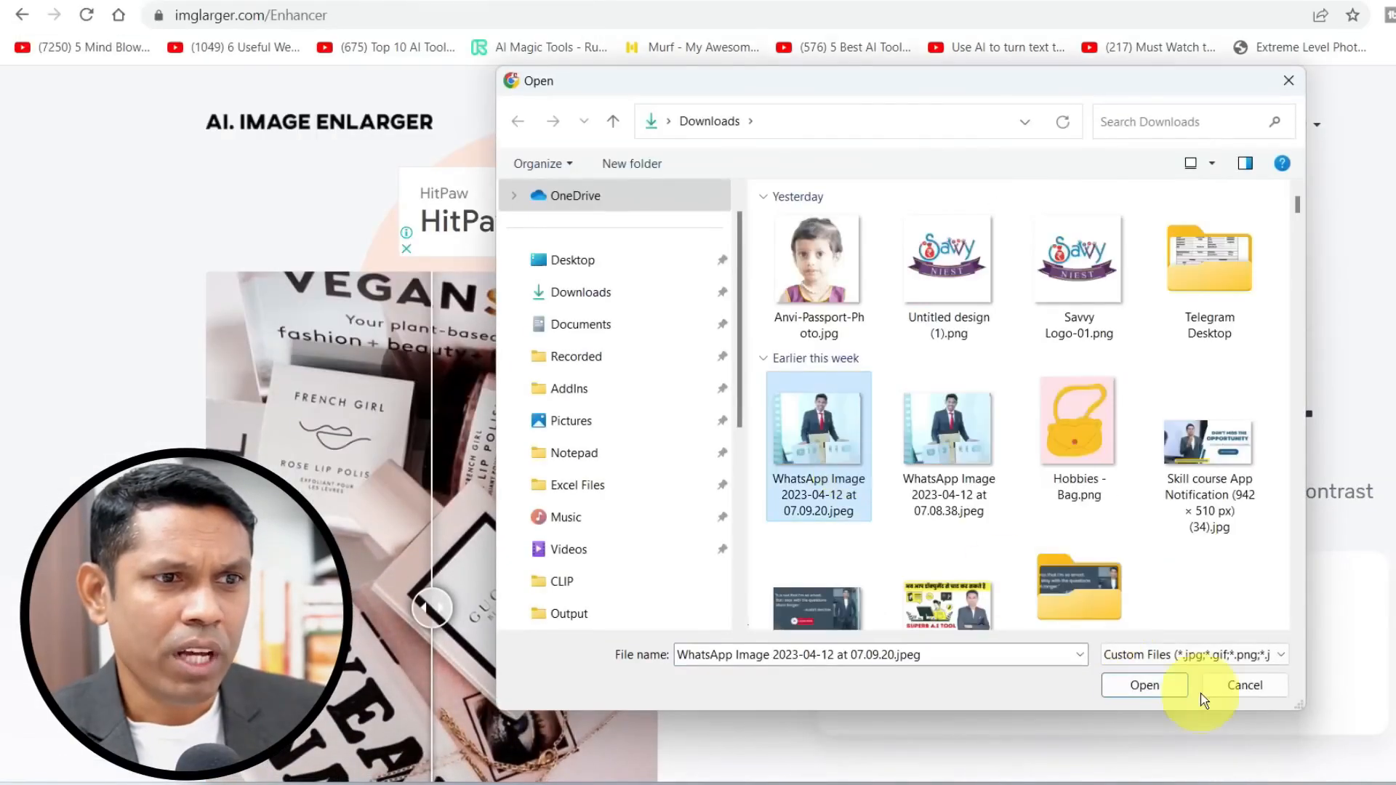
{"action": "left_click", "coordinate": [1159, 684]}
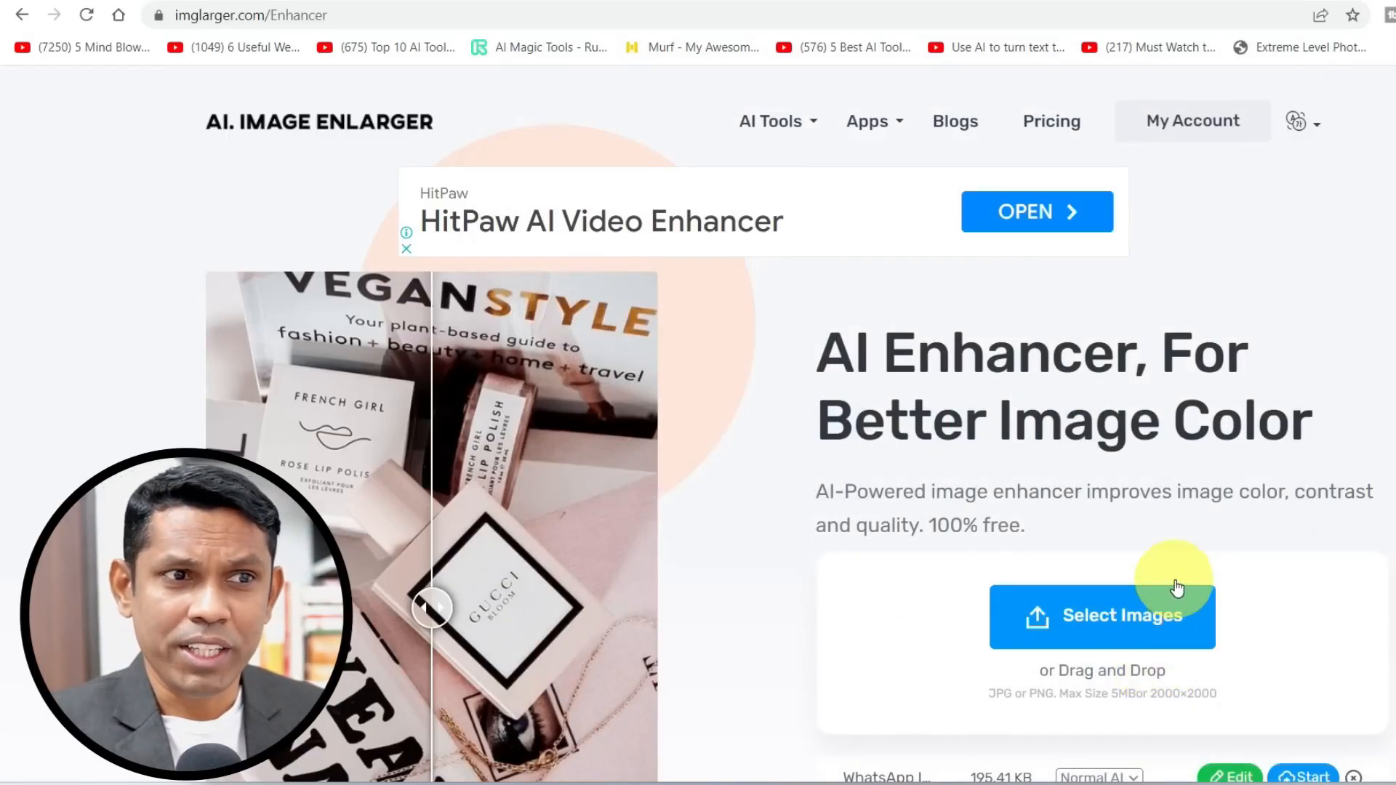
- Start enhancing the uploaded photo with the Normal AI option
{"action": "scroll", "coordinate": [1176, 588], "scroll_direction": "down", "scroll_amount": 3}
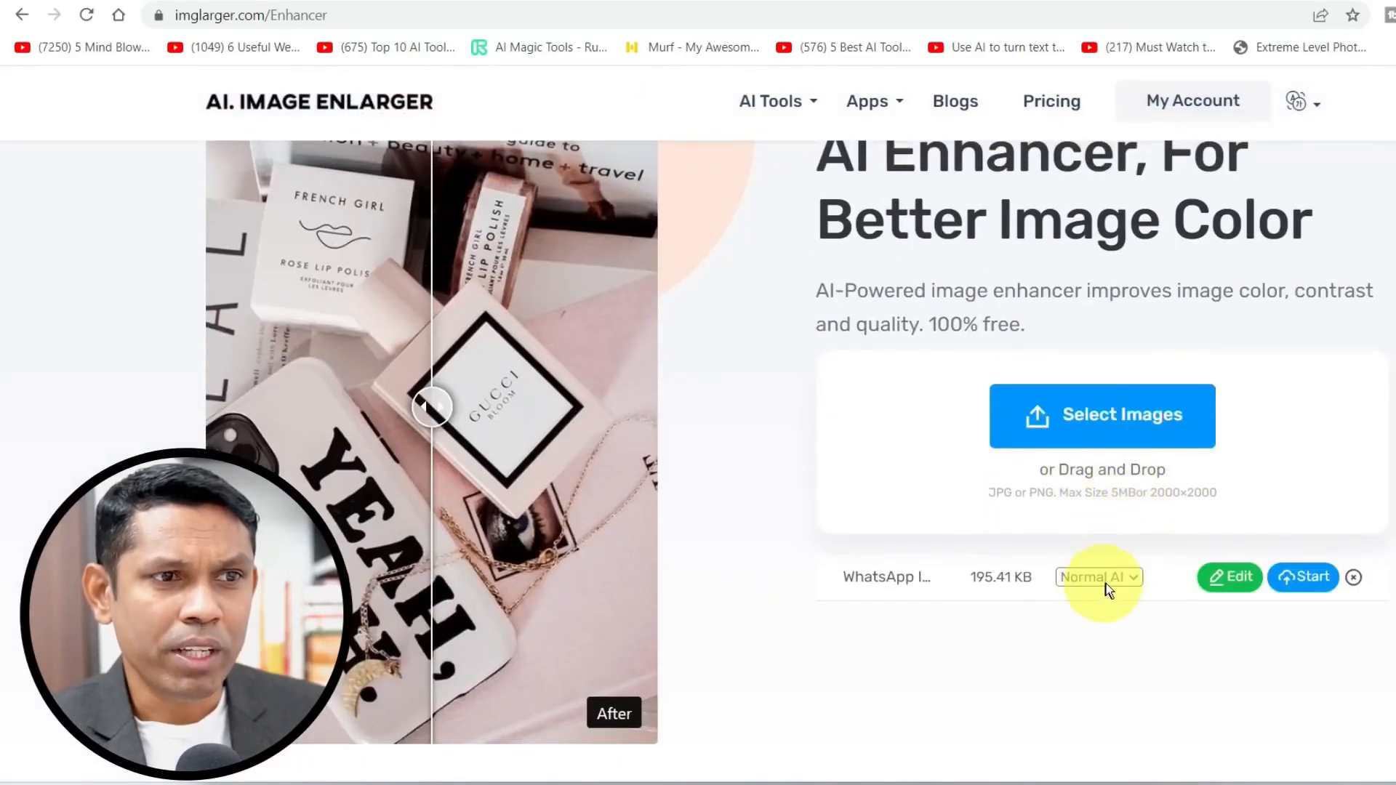
{"action": "left_click", "coordinate": [1296, 578]}
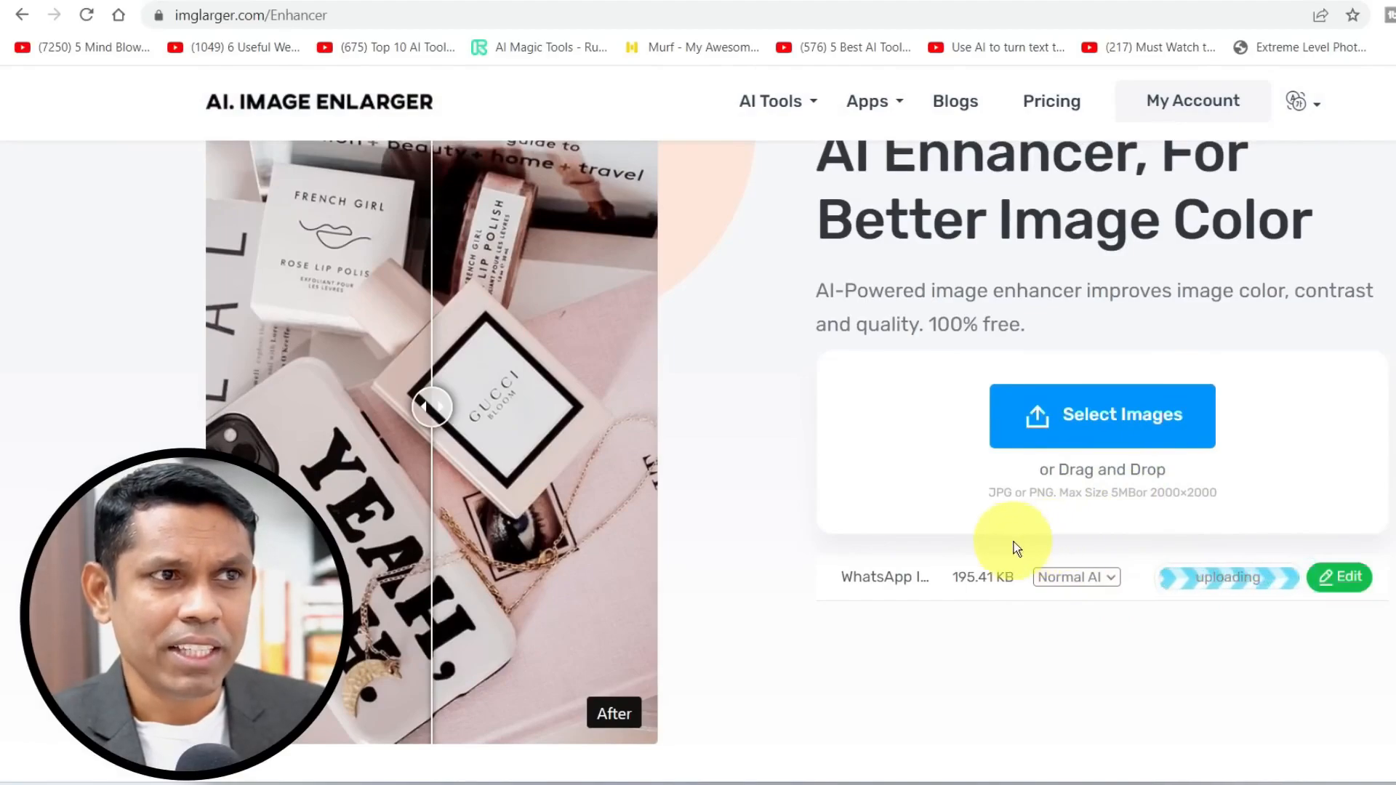
{"action": "scroll", "coordinate": [1014, 542], "scroll_direction": "up", "scroll_amount": 3}
{"action": "scroll", "coordinate": [1325, 495], "scroll_direction": "up", "scroll_amount": 2}
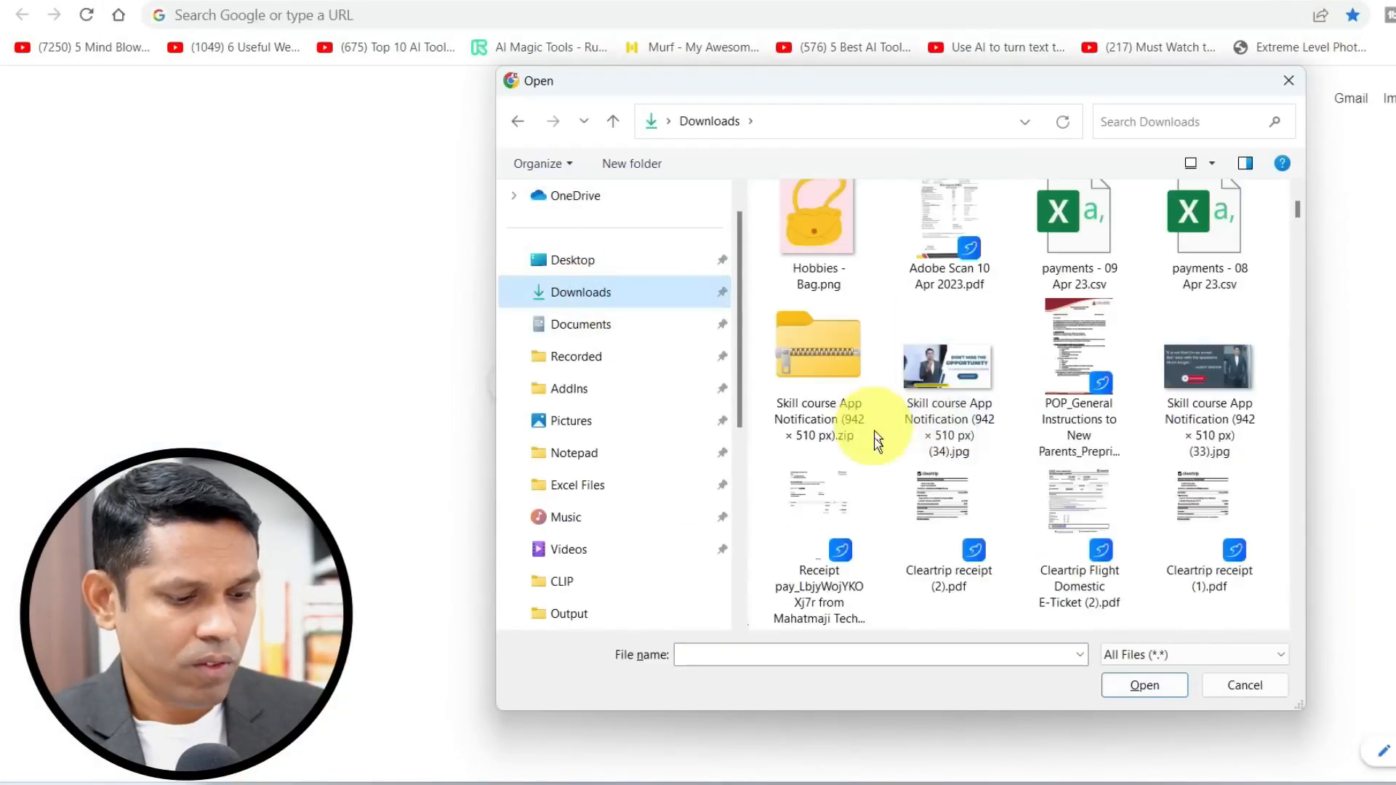
- Open the original "WhatsApp Image 2023-04-12 at 07.09.20.jpeg" in its own browser tab, and open the enhanced version from AI Enhancer's download
{"action": "scroll", "coordinate": [878, 440], "scroll_direction": "up", "scroll_amount": 10}
{"action": "double_click", "coordinate": [941, 508]}
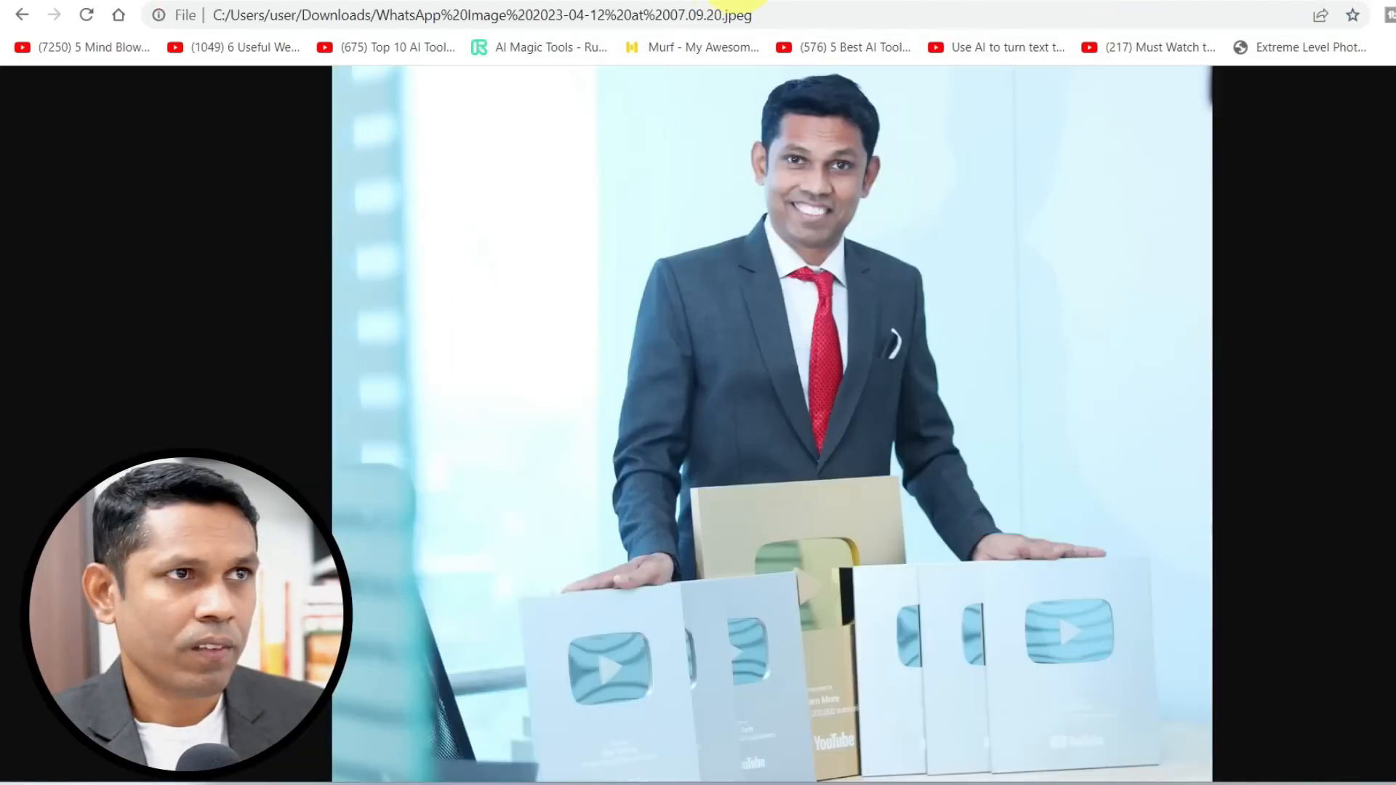
{"action": "left_click", "coordinate": [756, 0]}
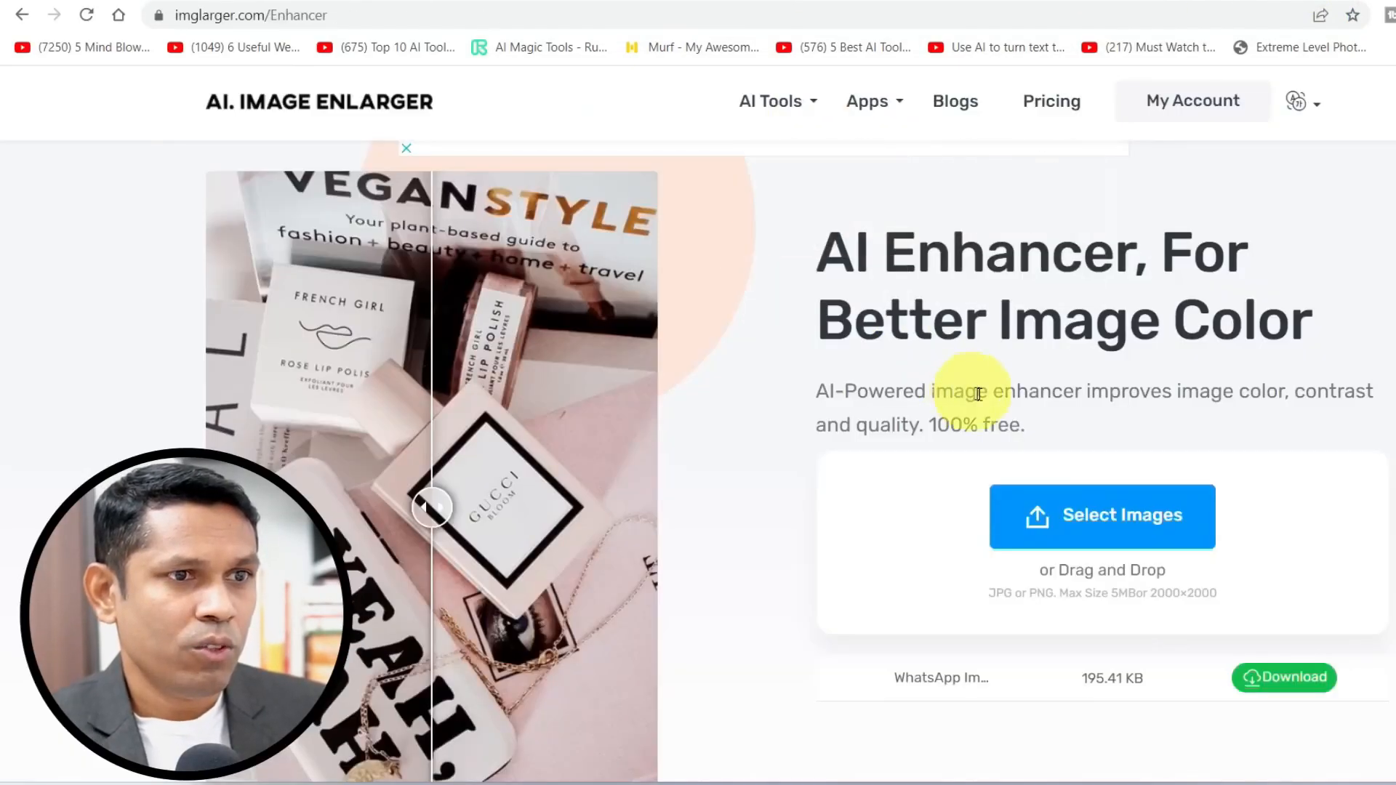
{"action": "left_click", "coordinate": [1290, 680]}
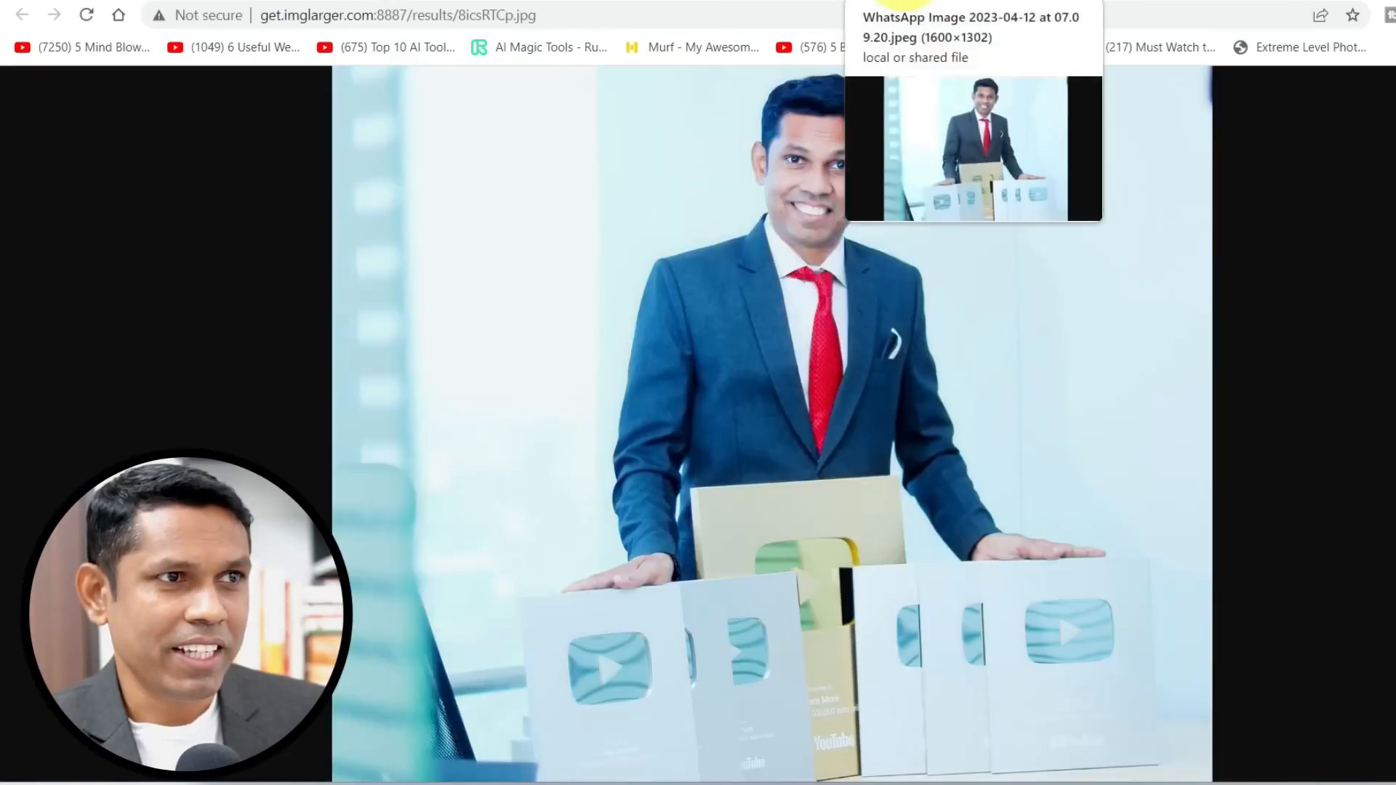
- Compare the original photo with the enhanced version by alternating between their two browser tabs
{"action": "left_click", "coordinate": [901, 2]}
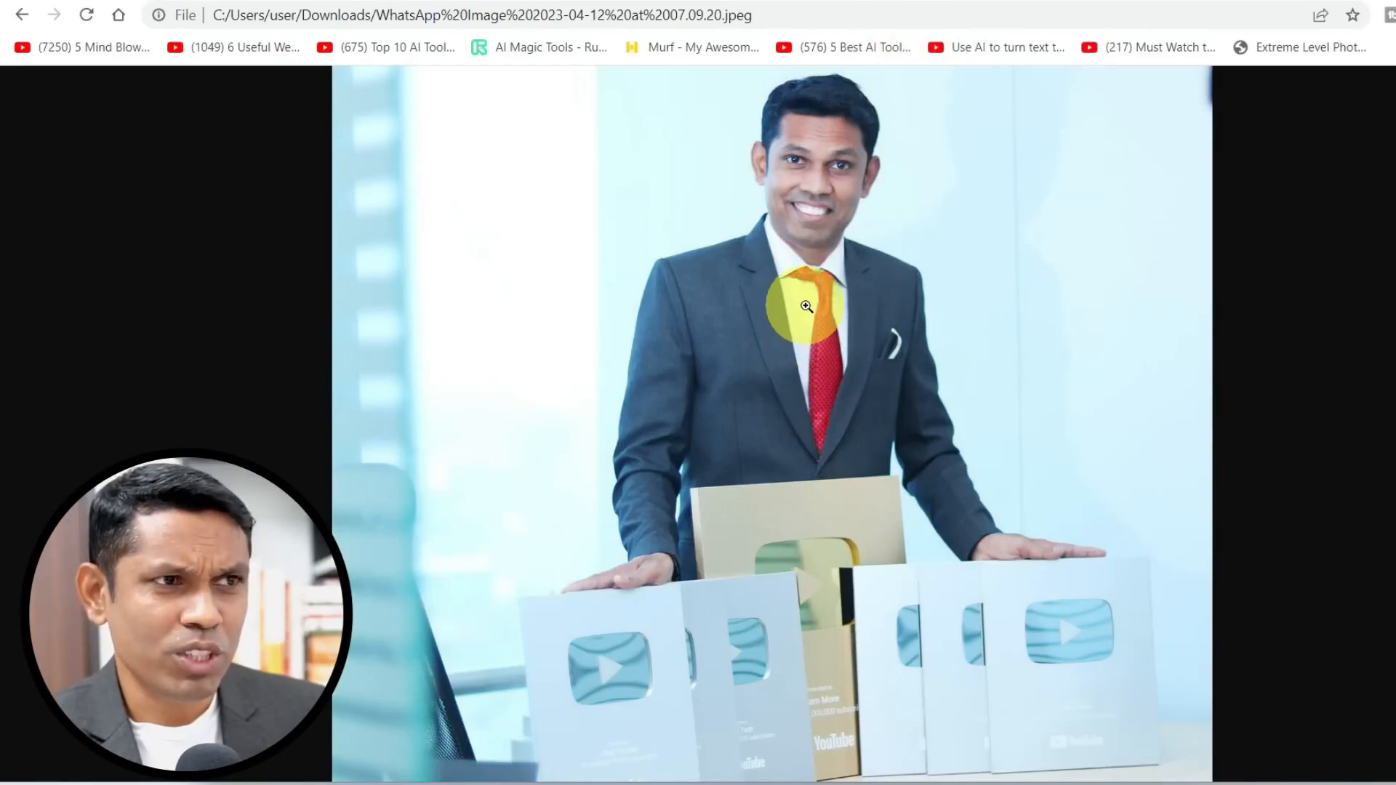
{"action": "left_click", "coordinate": [798, 3]}
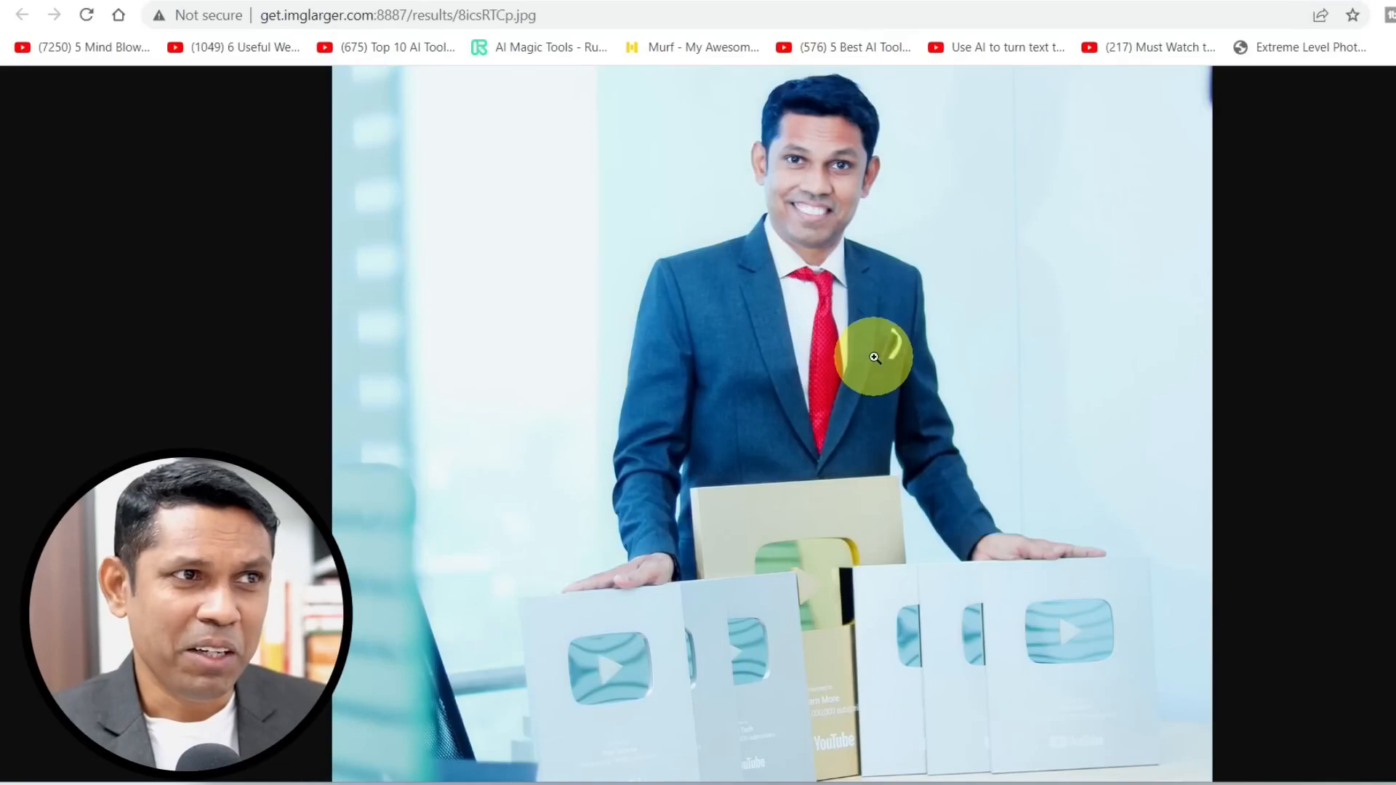
{"action": "left_click", "coordinate": [901, 2]}
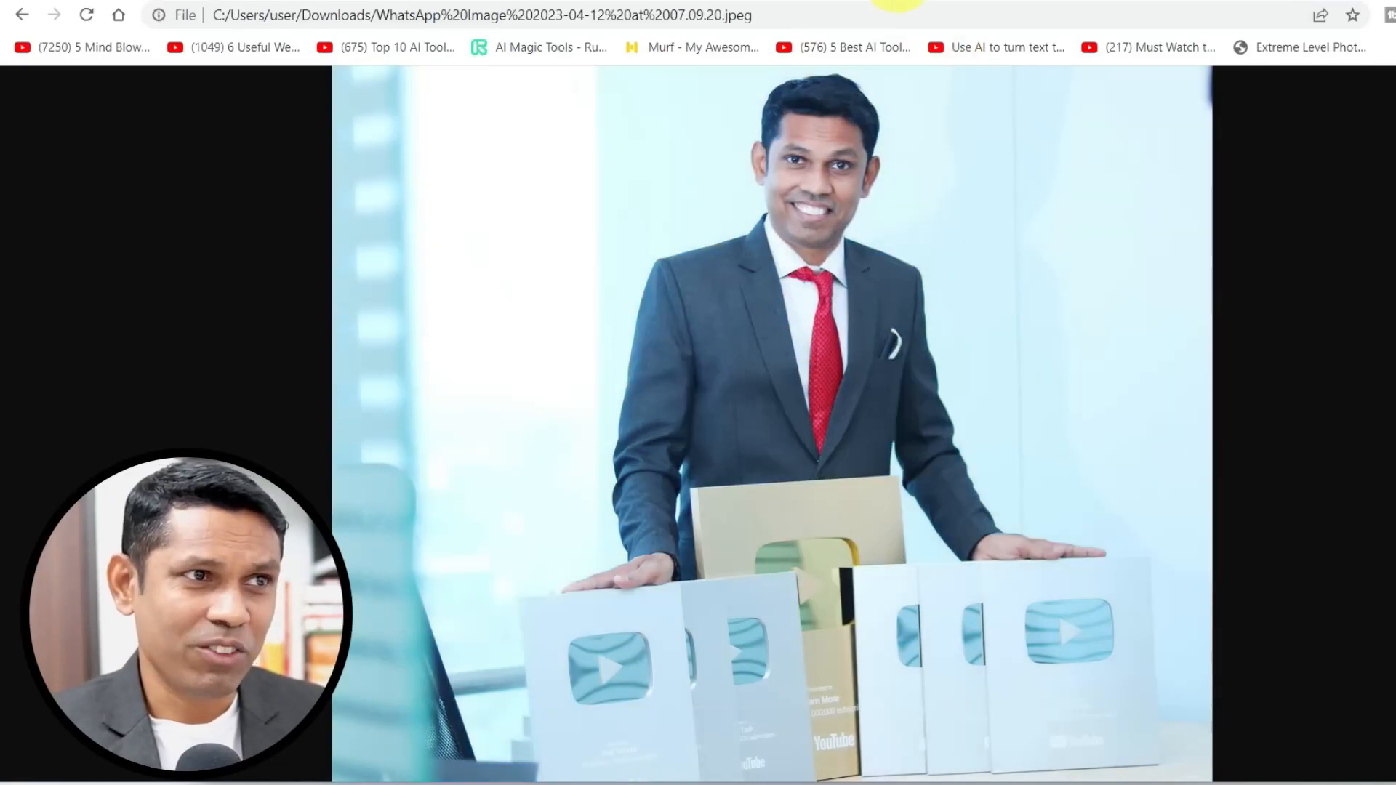
{"action": "left_click", "coordinate": [793, 2]}
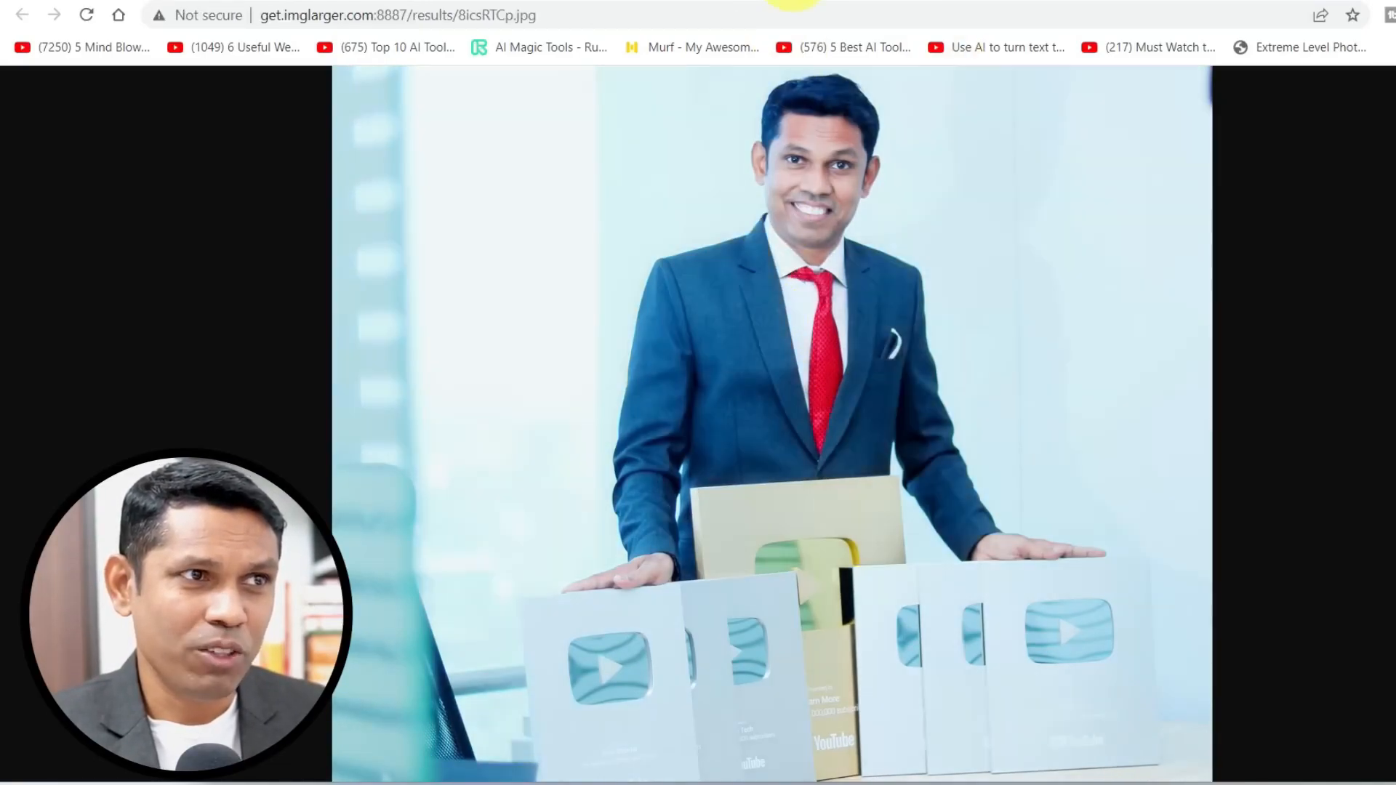
- Return to the image enlarger site, open its Magic Eraser tool and upload 00000030.jpg from the Desktop
{"action": "left_click", "coordinate": [694, 2]}
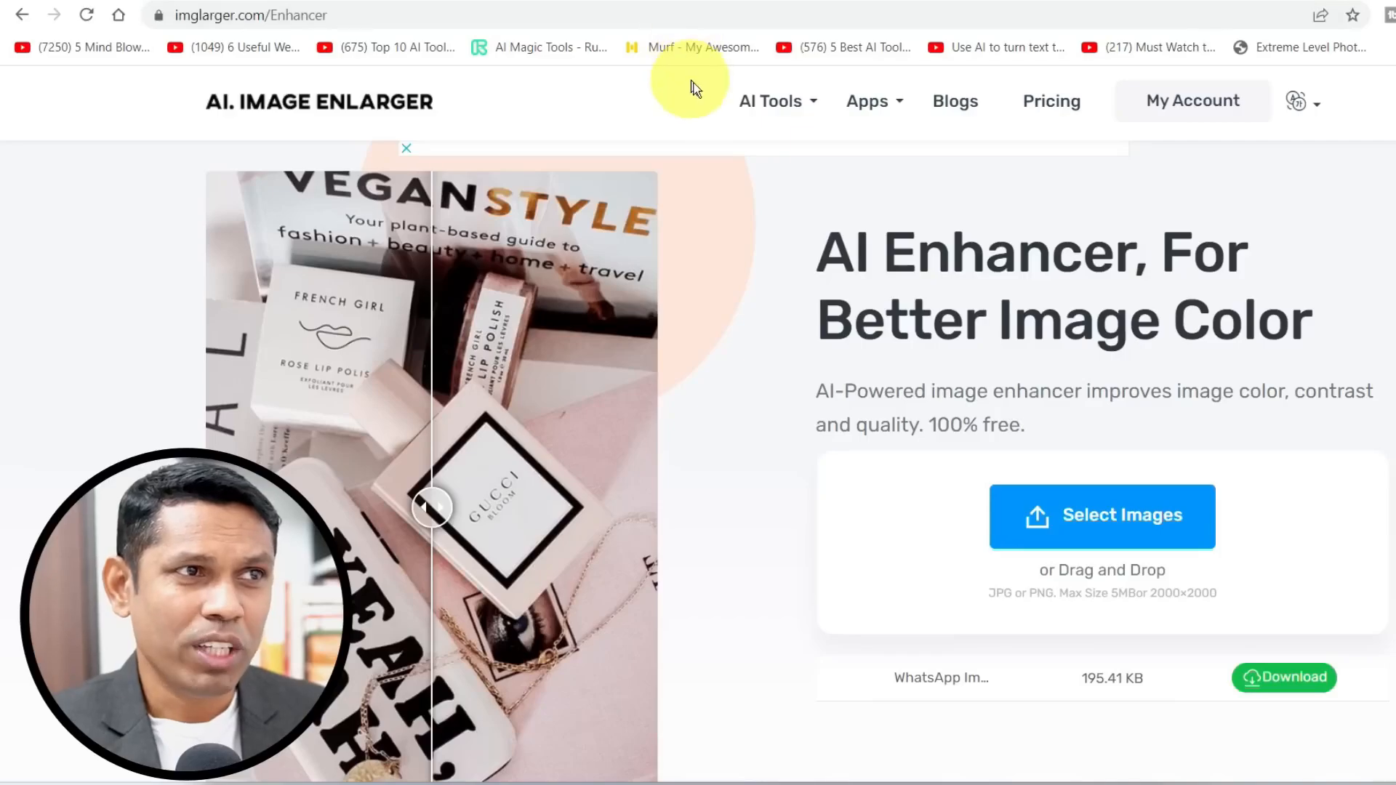
{"action": "left_click", "coordinate": [793, 106]}
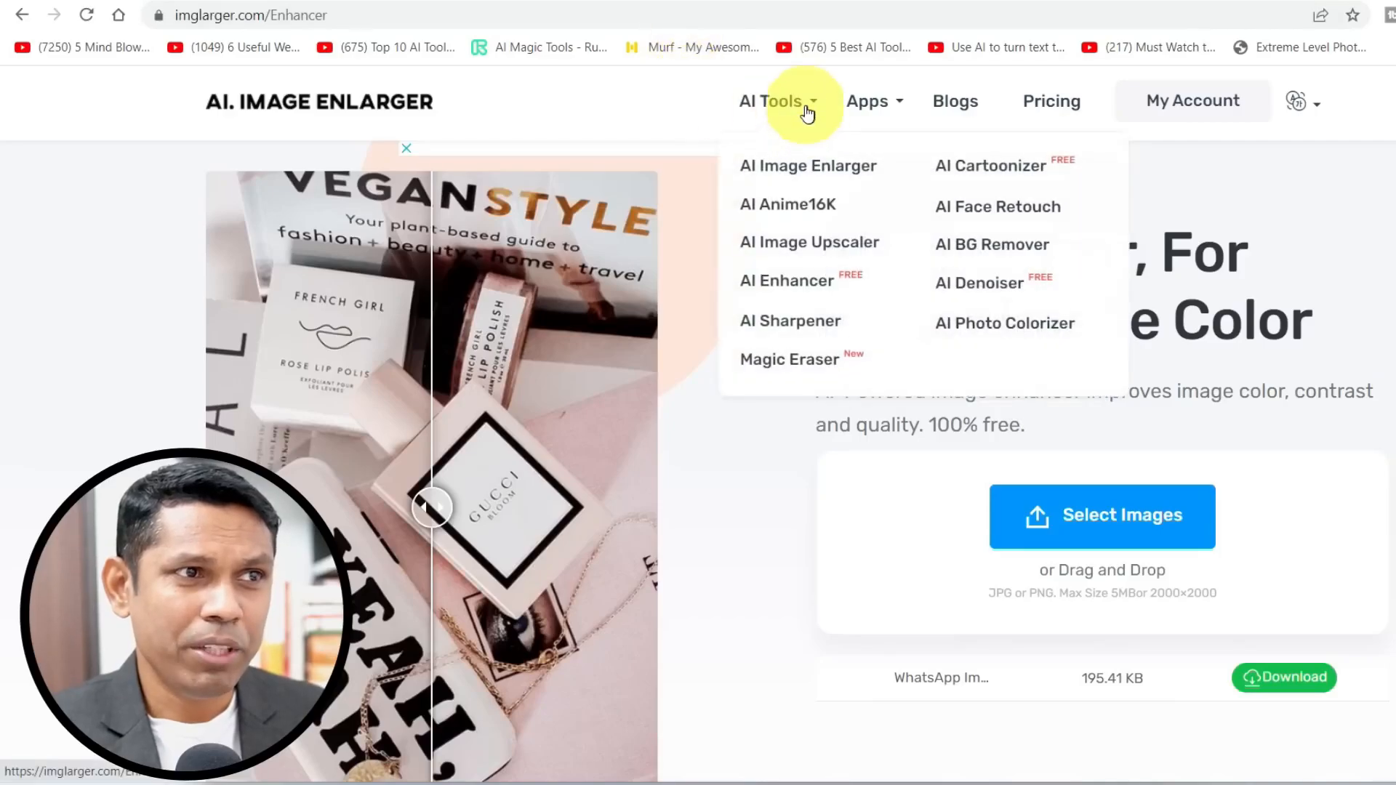
{"action": "left_click", "coordinate": [799, 369]}
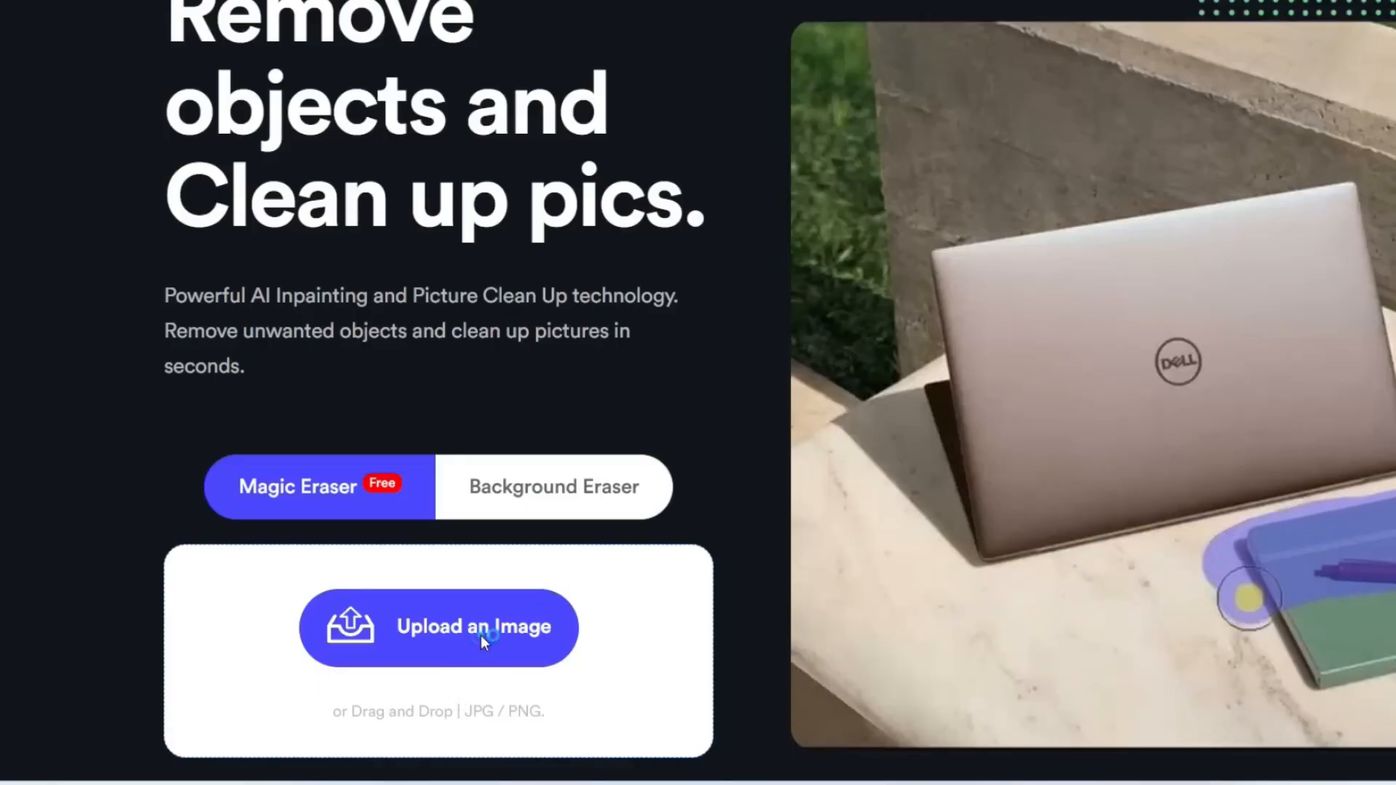
{"action": "left_click", "coordinate": [482, 635]}
{"action": "left_click", "coordinate": [1255, 371]}
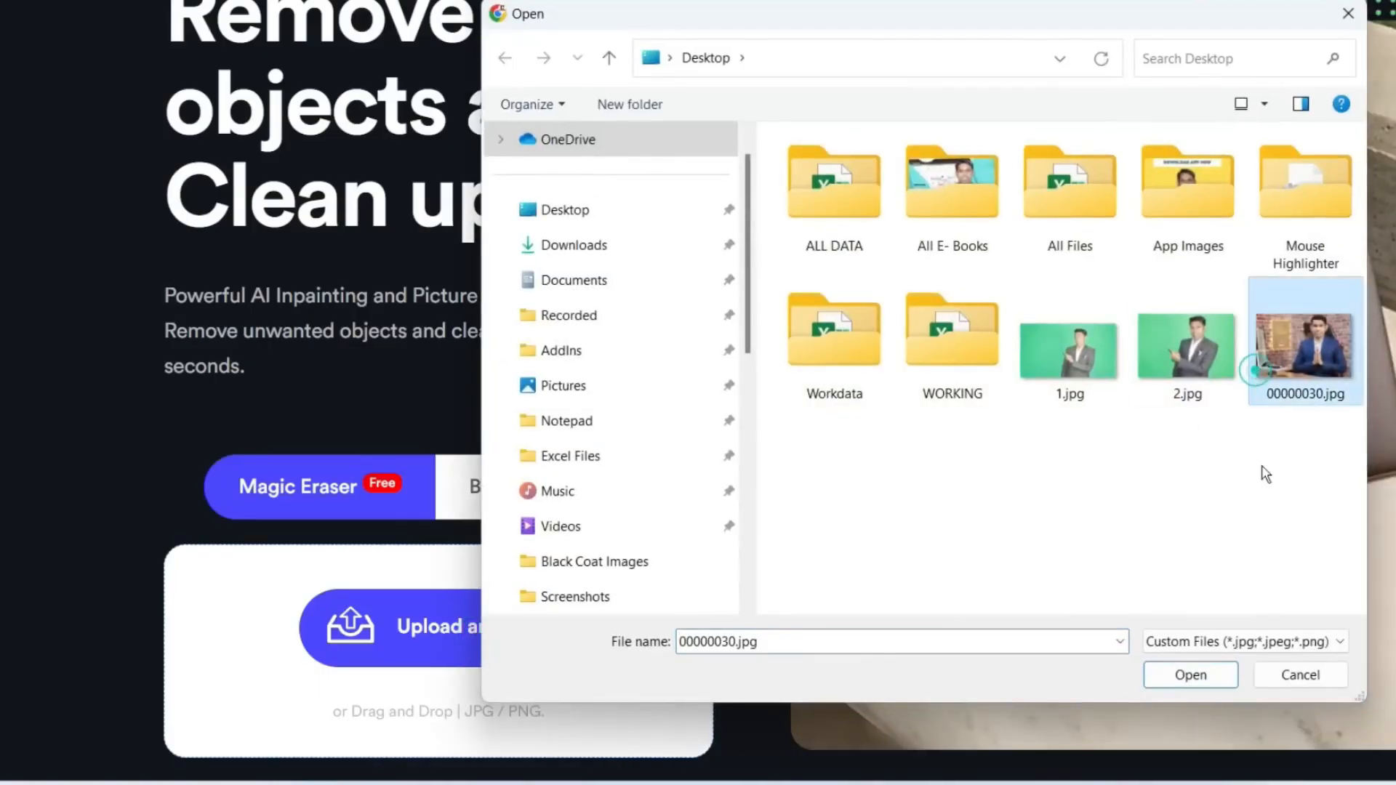
{"action": "left_click", "coordinate": [1205, 676]}
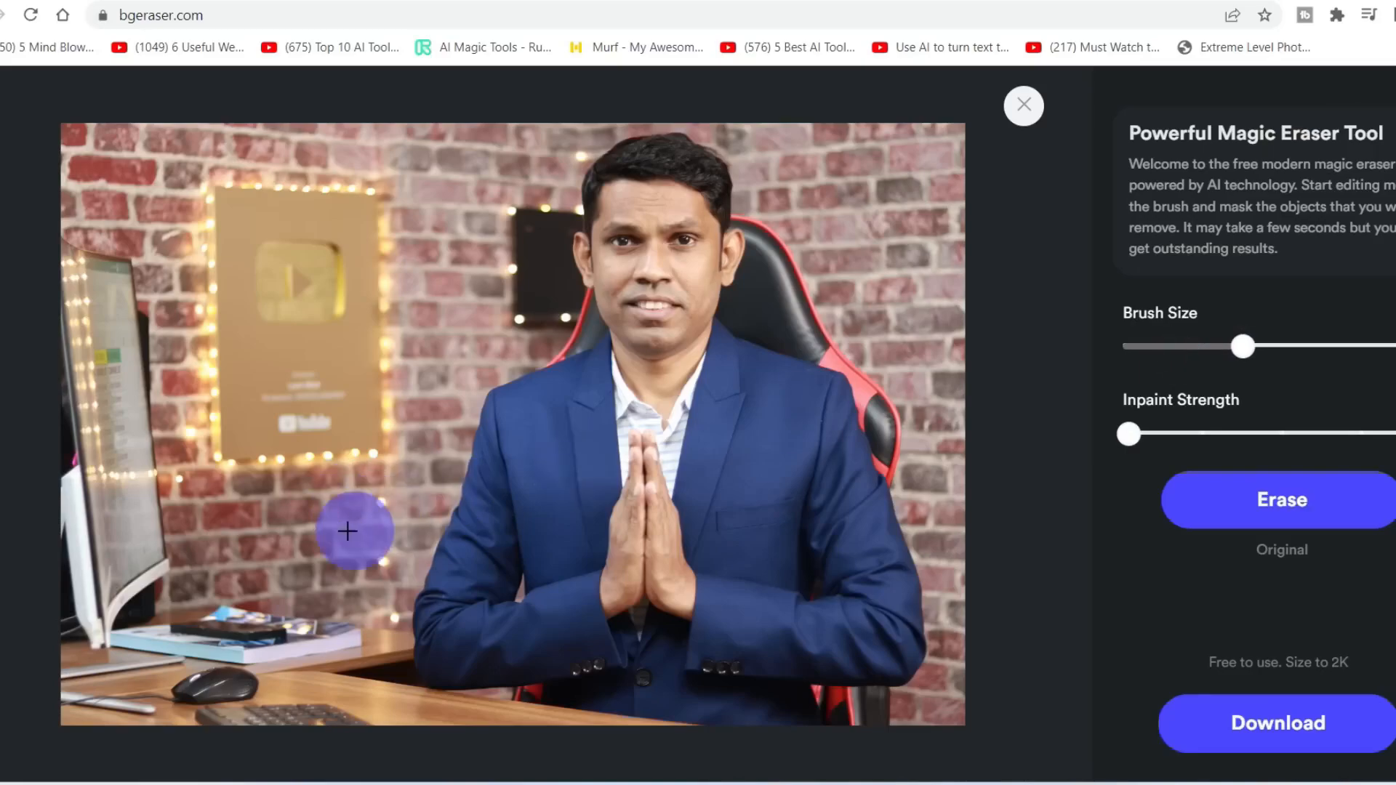
- Reduce the brush size, mask the computer mouse on the desk in the photo and erase it
{"action": "left_click", "coordinate": [1165, 349]}
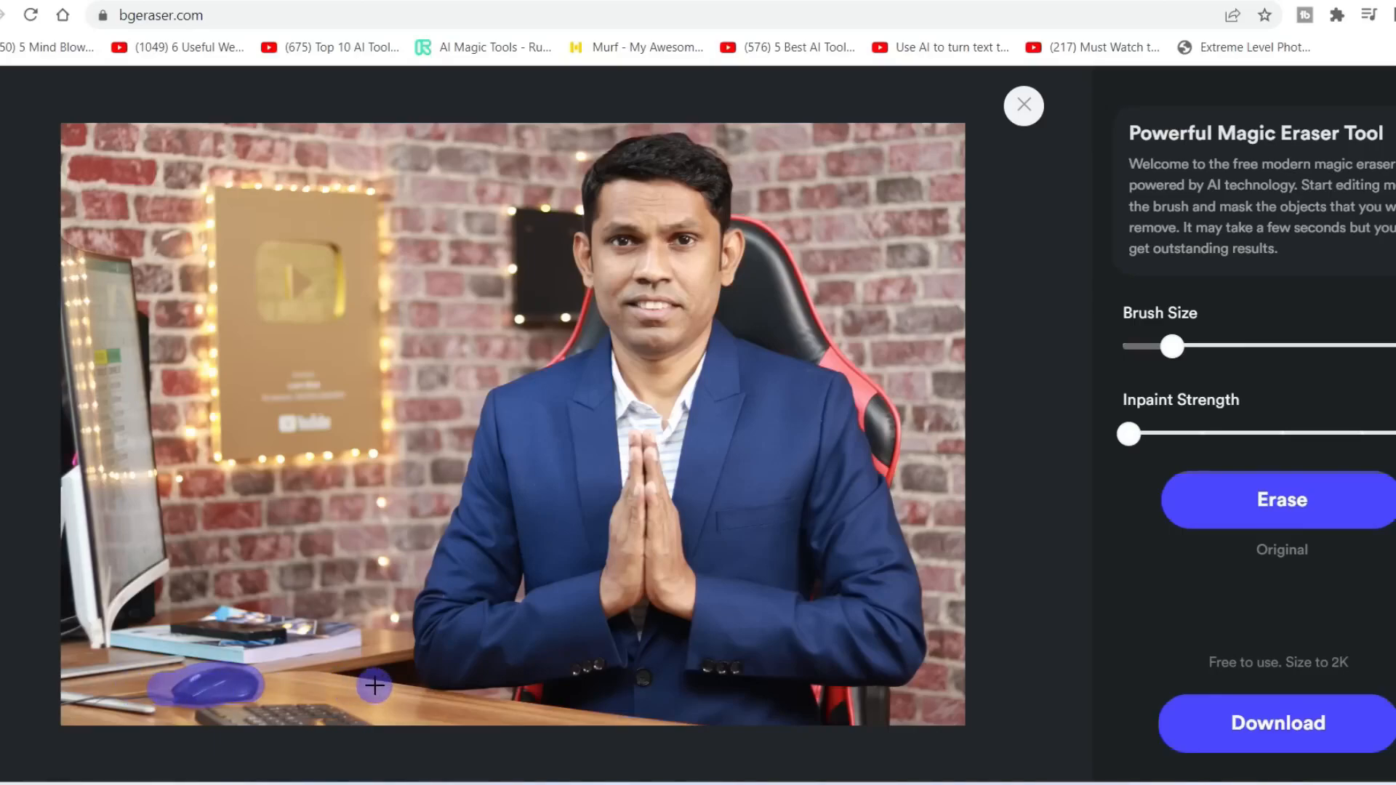
{"action": "left_click", "coordinate": [1300, 501]}
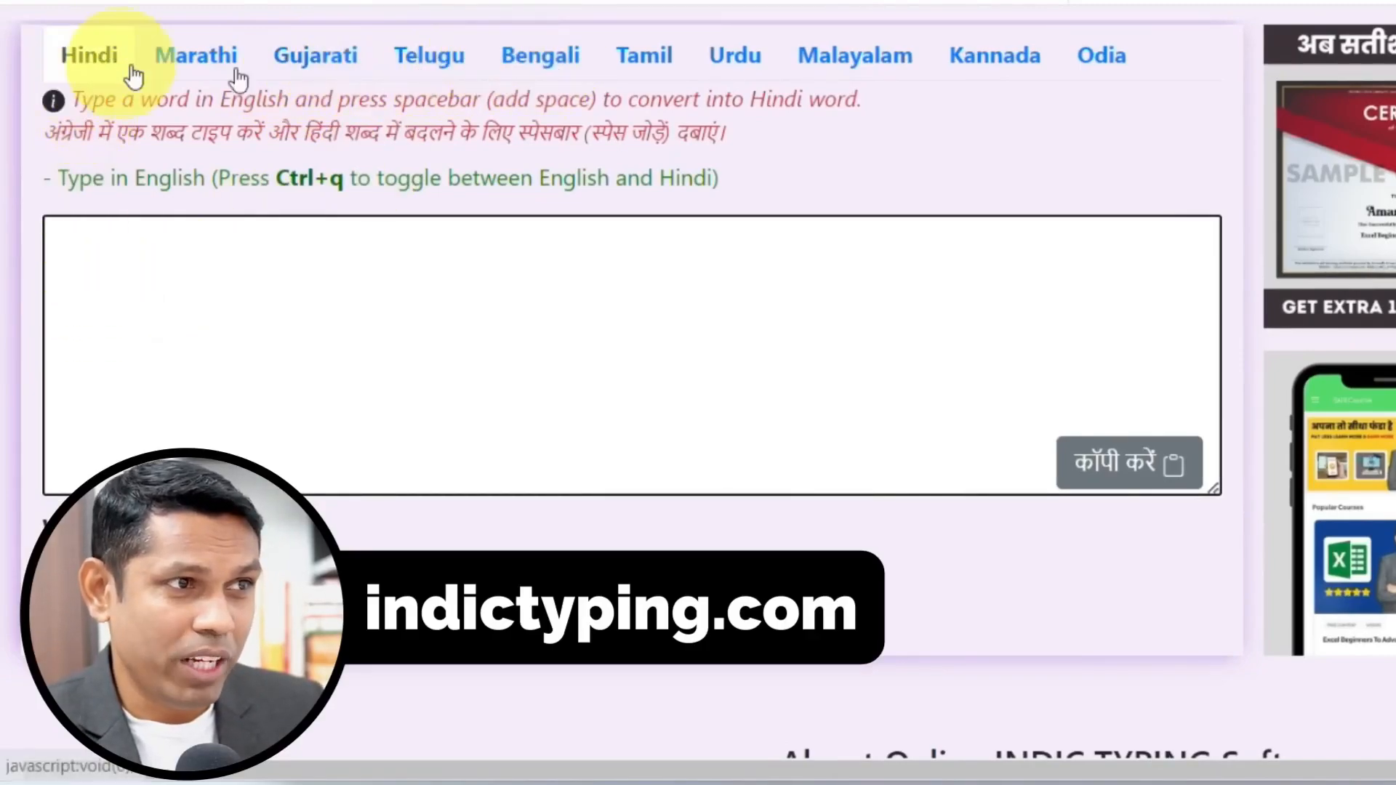
- On indictyping.com, write "क्या कर रहे हो आप" in the Hindi text box using English transliteration, and select the sentence
{"action": "left_click", "coordinate": [67, 270]}
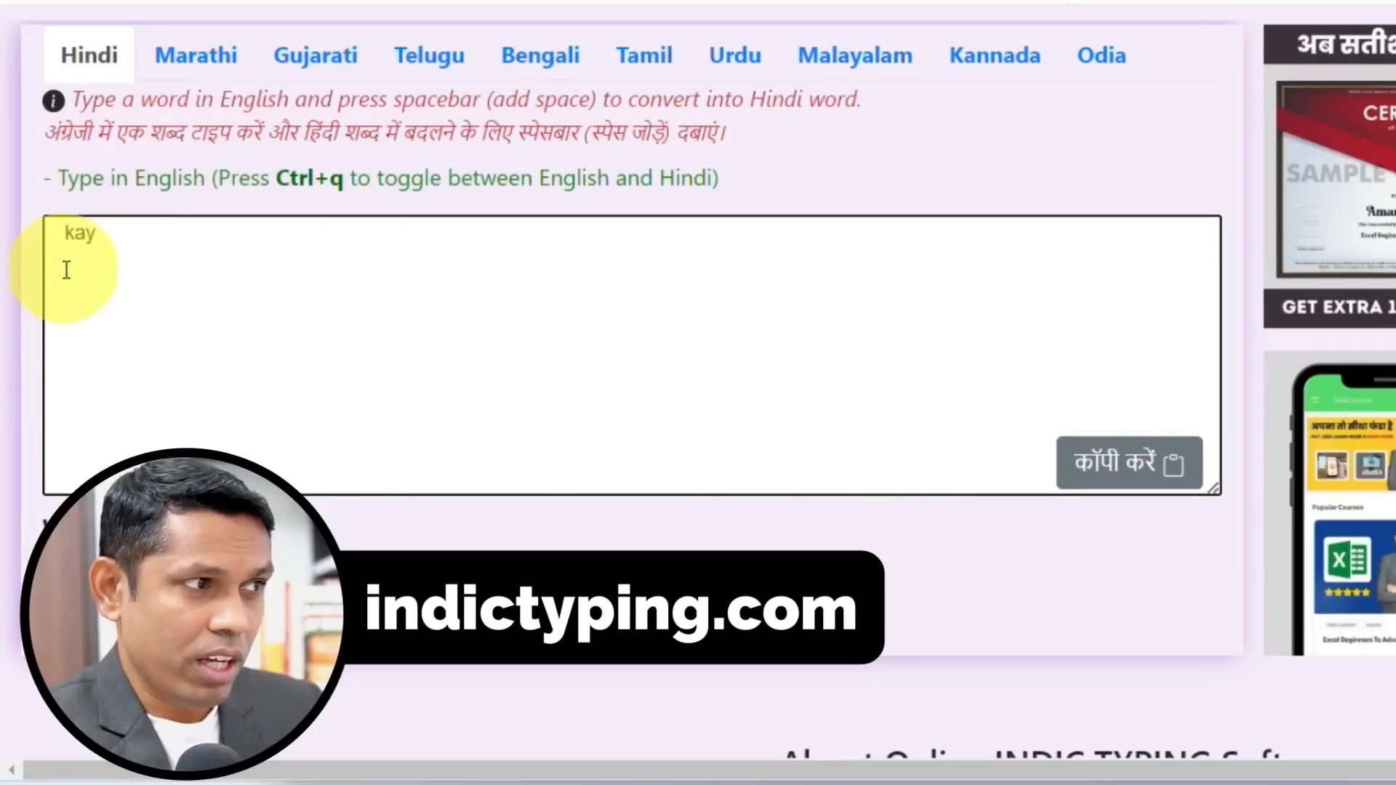
{"action": "type", "text": "kay"}
{"action": "key", "text": "BackSpace"}
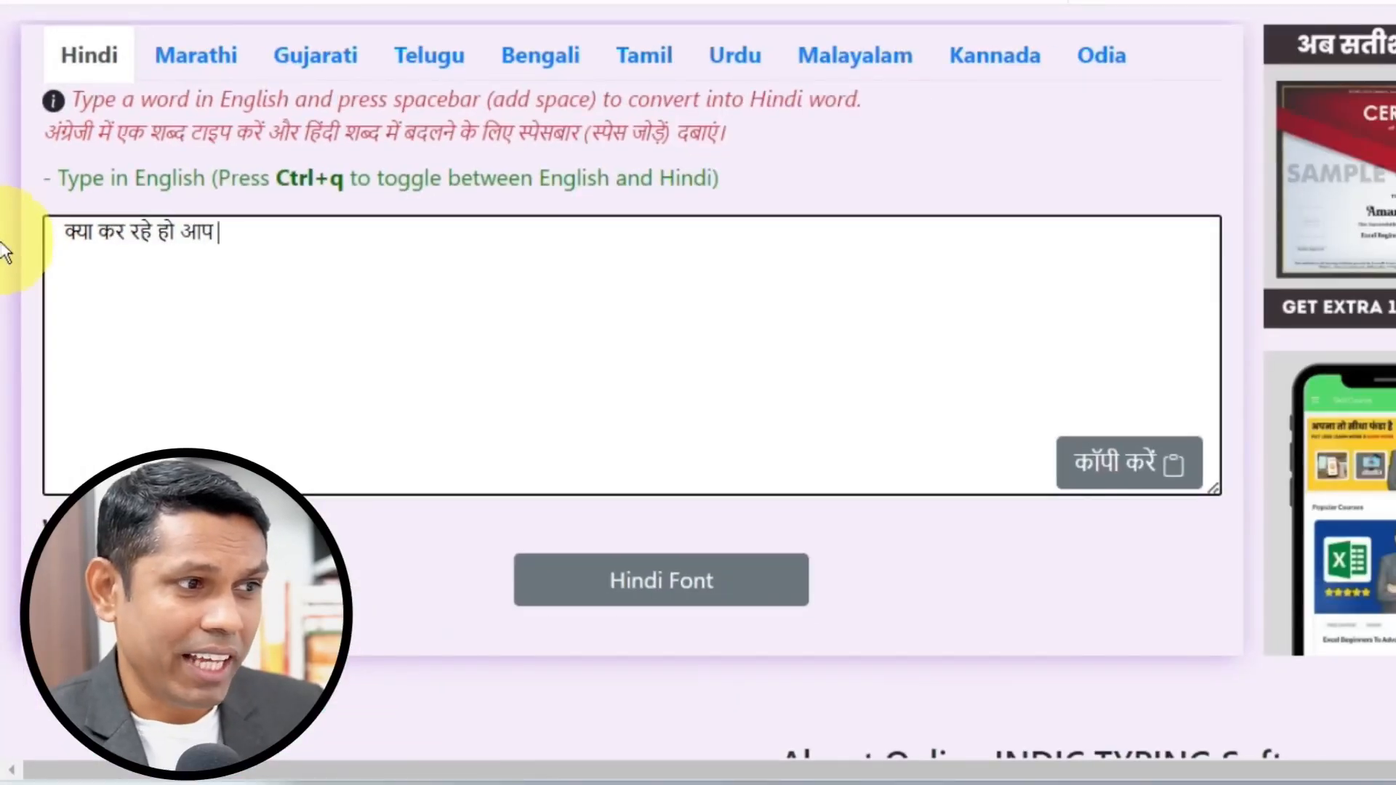
{"action": "left_click_drag", "start_coordinate": [225, 234], "coordinate": [15, 243]}
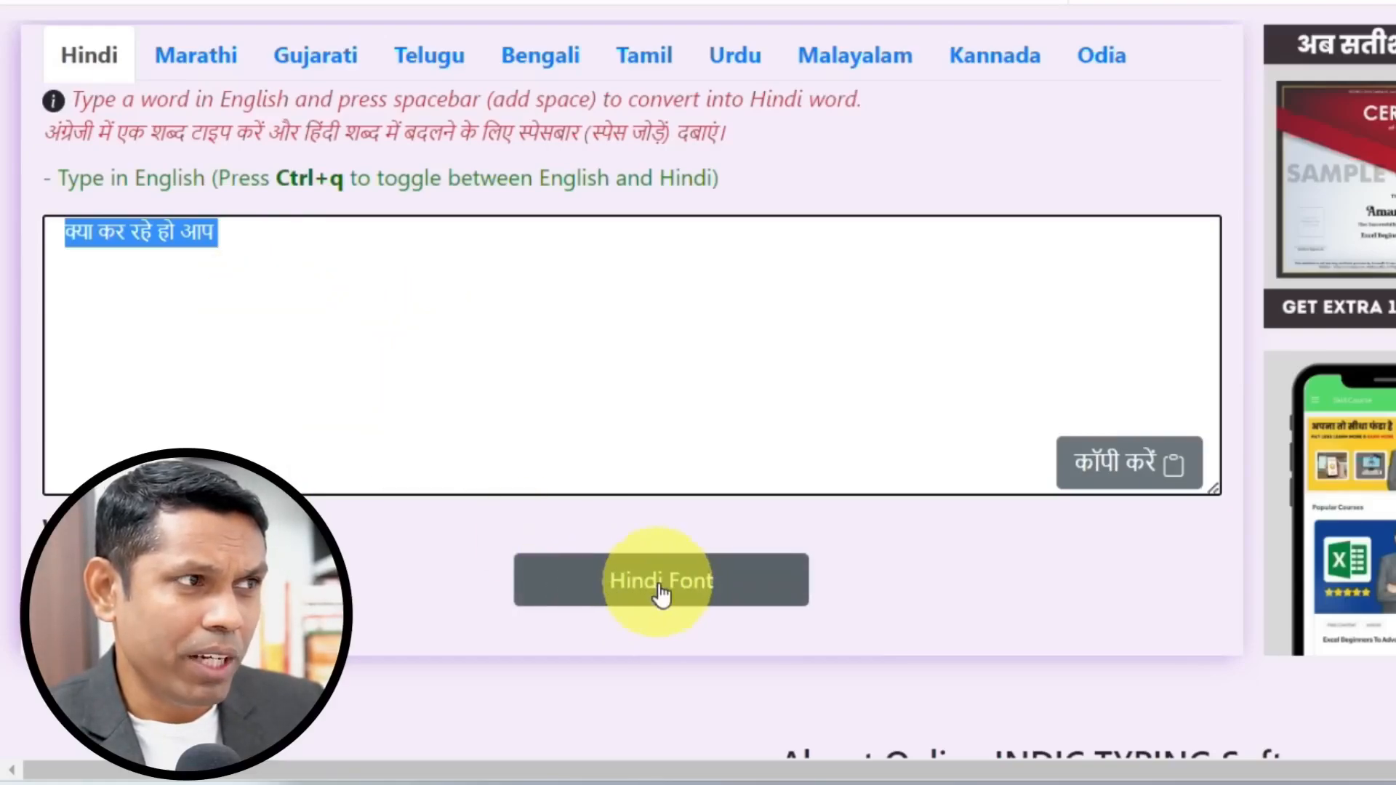
- View the Marathi, Gujarati and Telugu typing pages, highlight the language toggle hint on the Telugu one, and return to Hindi
{"action": "left_click", "coordinate": [207, 65]}
{"action": "left_click", "coordinate": [327, 67]}
{"action": "left_click", "coordinate": [420, 65]}
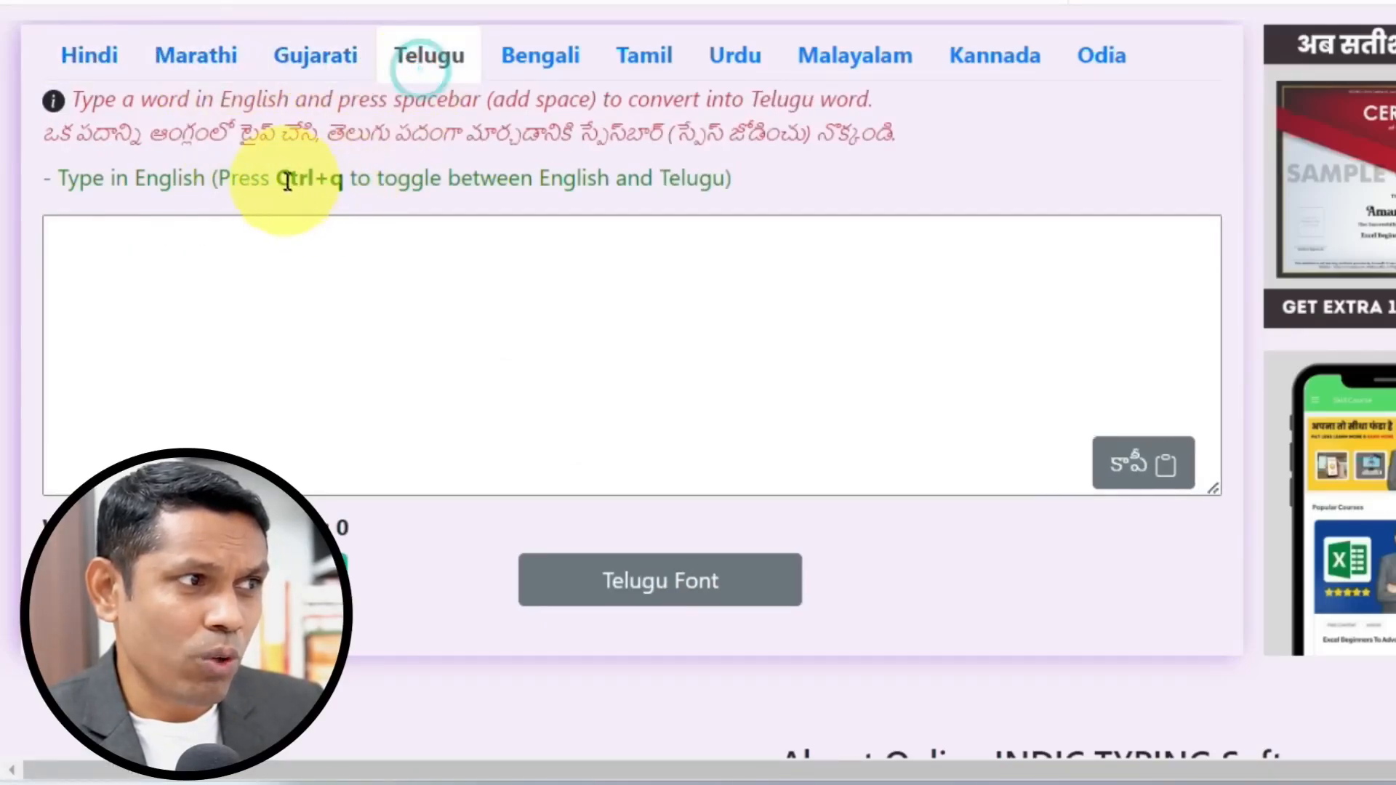
{"action": "left_click_drag", "start_coordinate": [278, 180], "coordinate": [379, 181]}
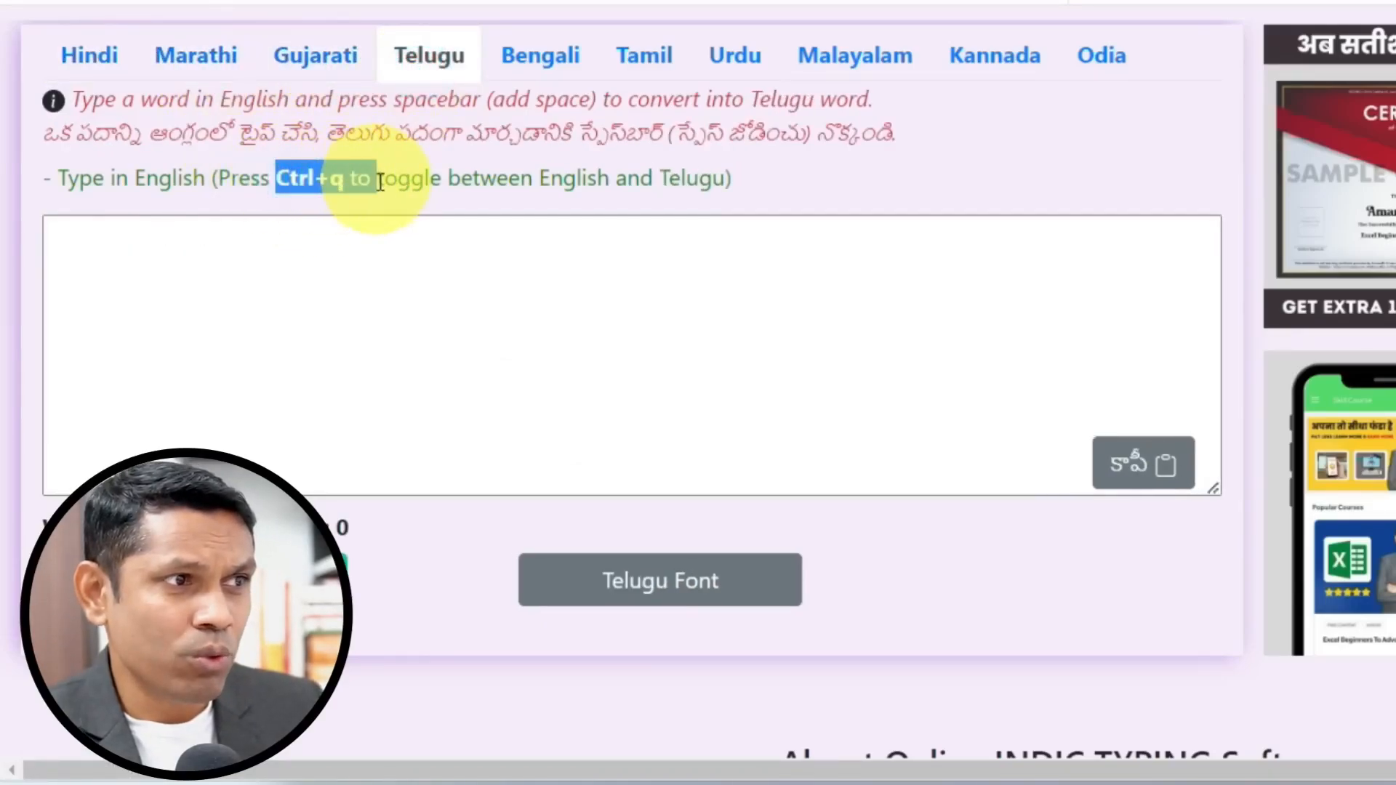
{"action": "left_click", "coordinate": [95, 61]}
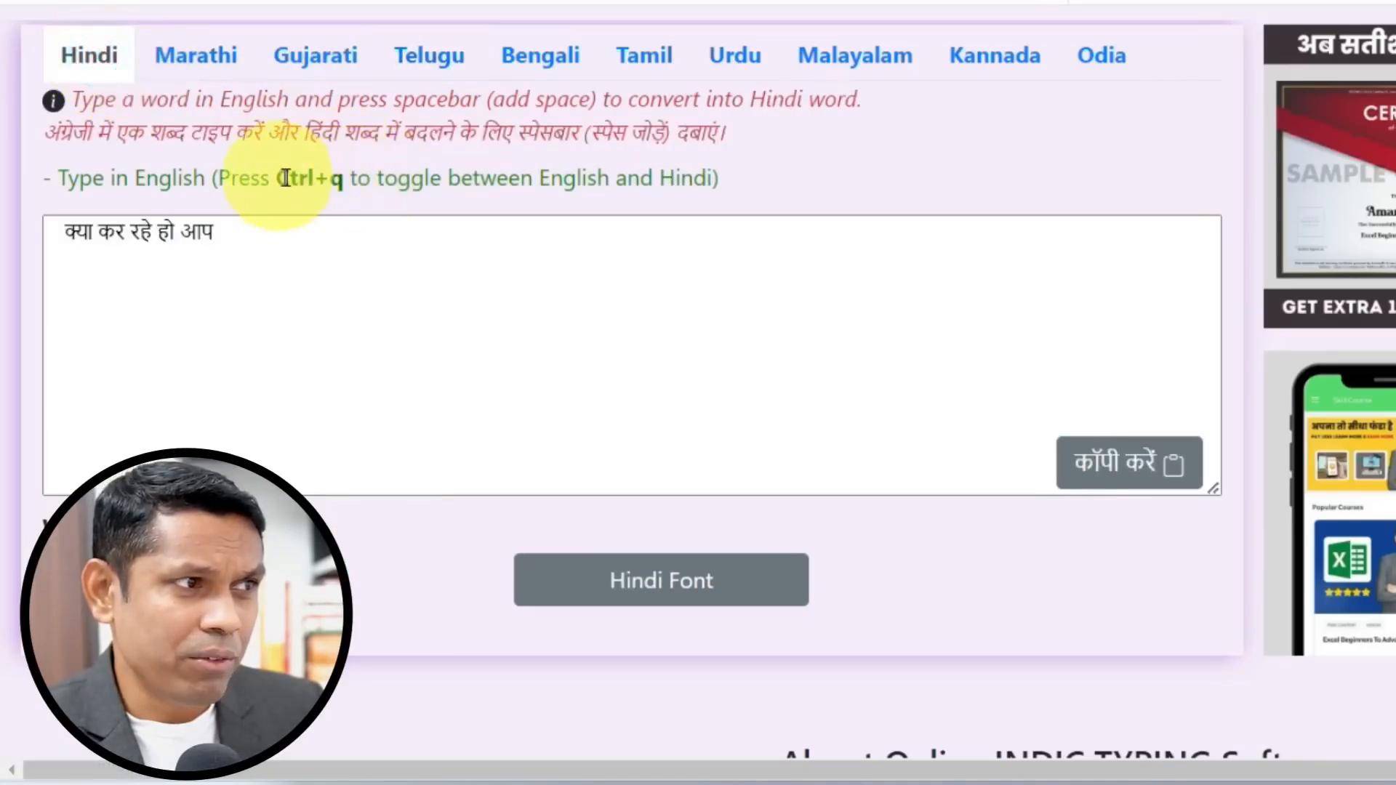
- Highlight the hint for toggling between English and Hindi typing, and place the cursor back after the Hindi sentence
{"action": "left_click_drag", "start_coordinate": [277, 178], "coordinate": [343, 178]}
{"action": "left_click_drag", "start_coordinate": [551, 178], "coordinate": [748, 183]}
{"action": "left_click", "coordinate": [466, 232]}
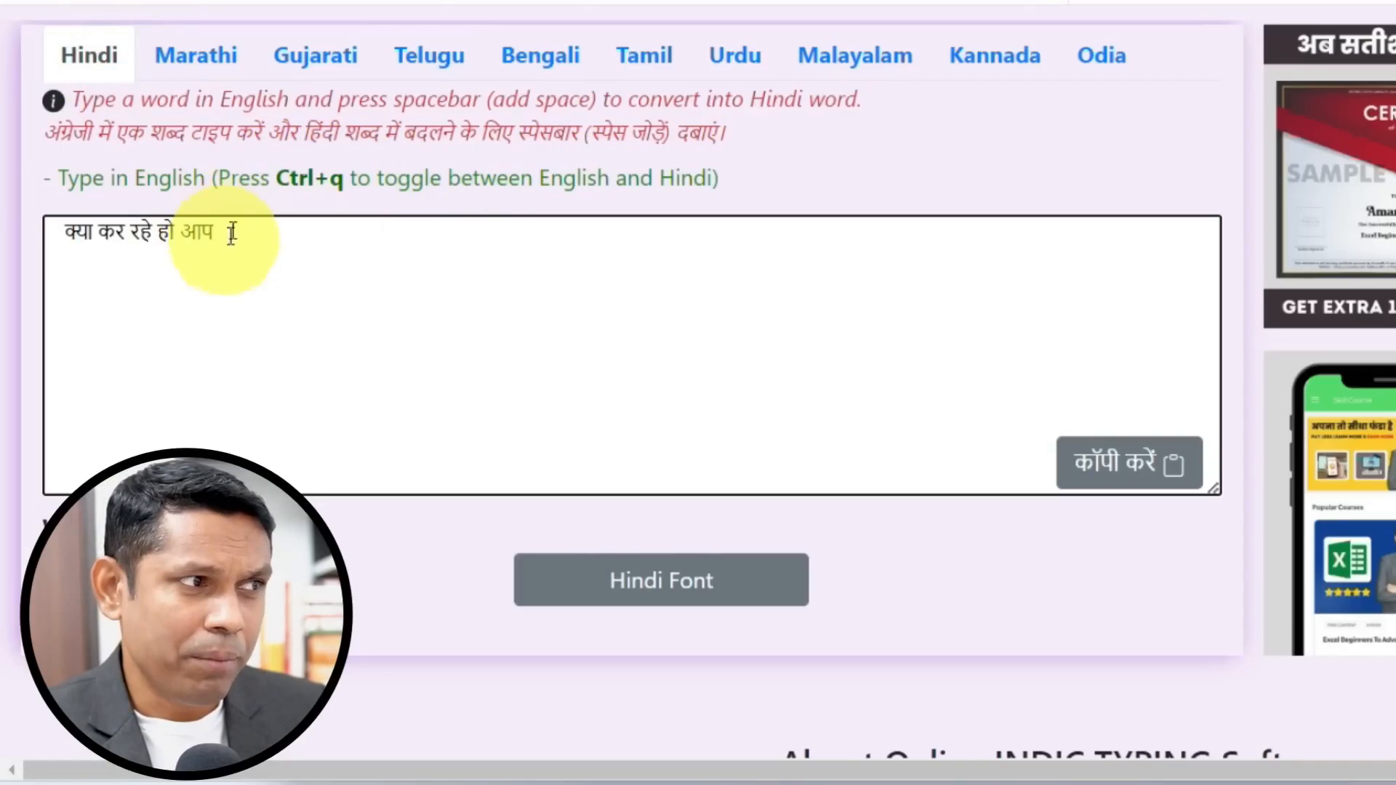
{"action": "left_click_drag", "start_coordinate": [276, 178], "coordinate": [368, 182]}
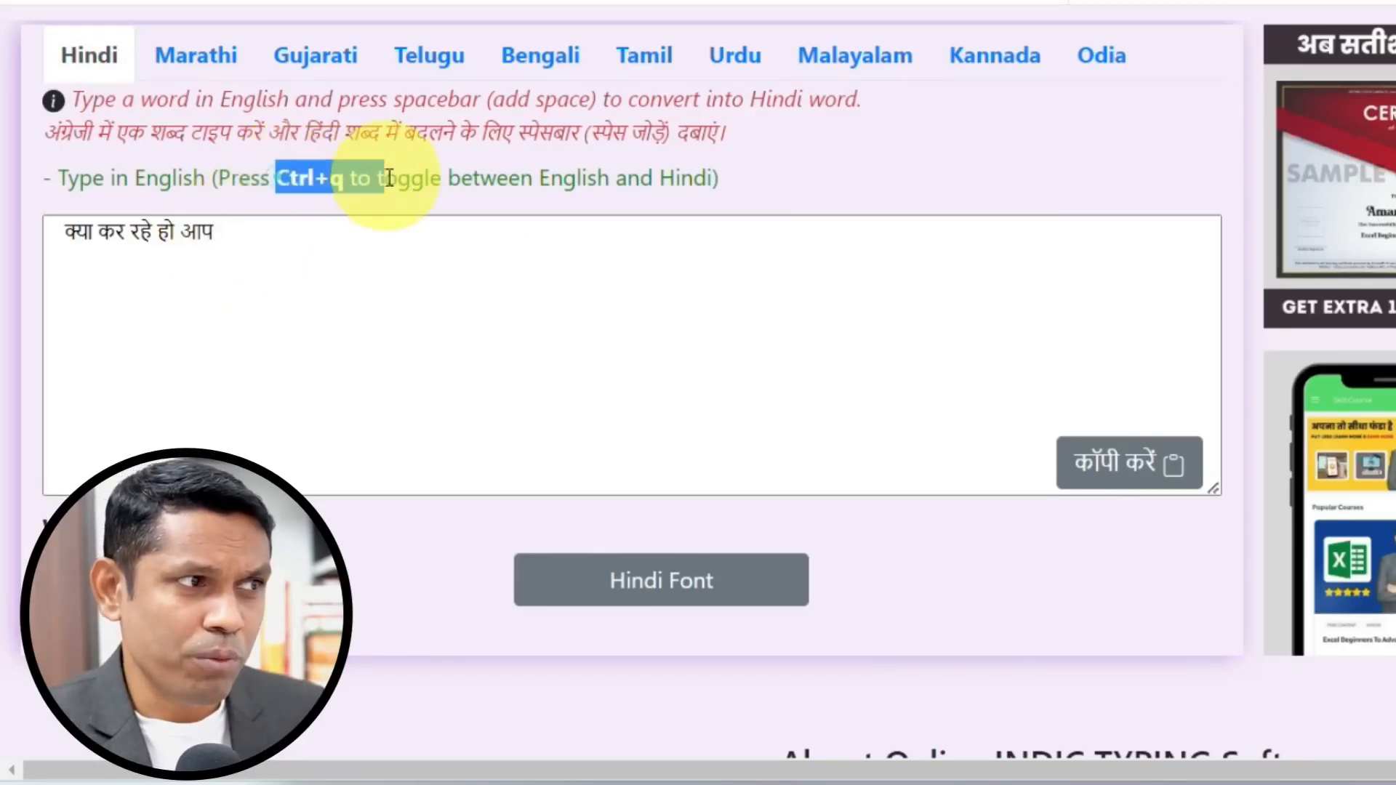
{"action": "left_click", "coordinate": [305, 235]}
{"action": "left_click_drag", "start_coordinate": [276, 178], "coordinate": [343, 179]}
{"action": "left_click", "coordinate": [299, 233]}
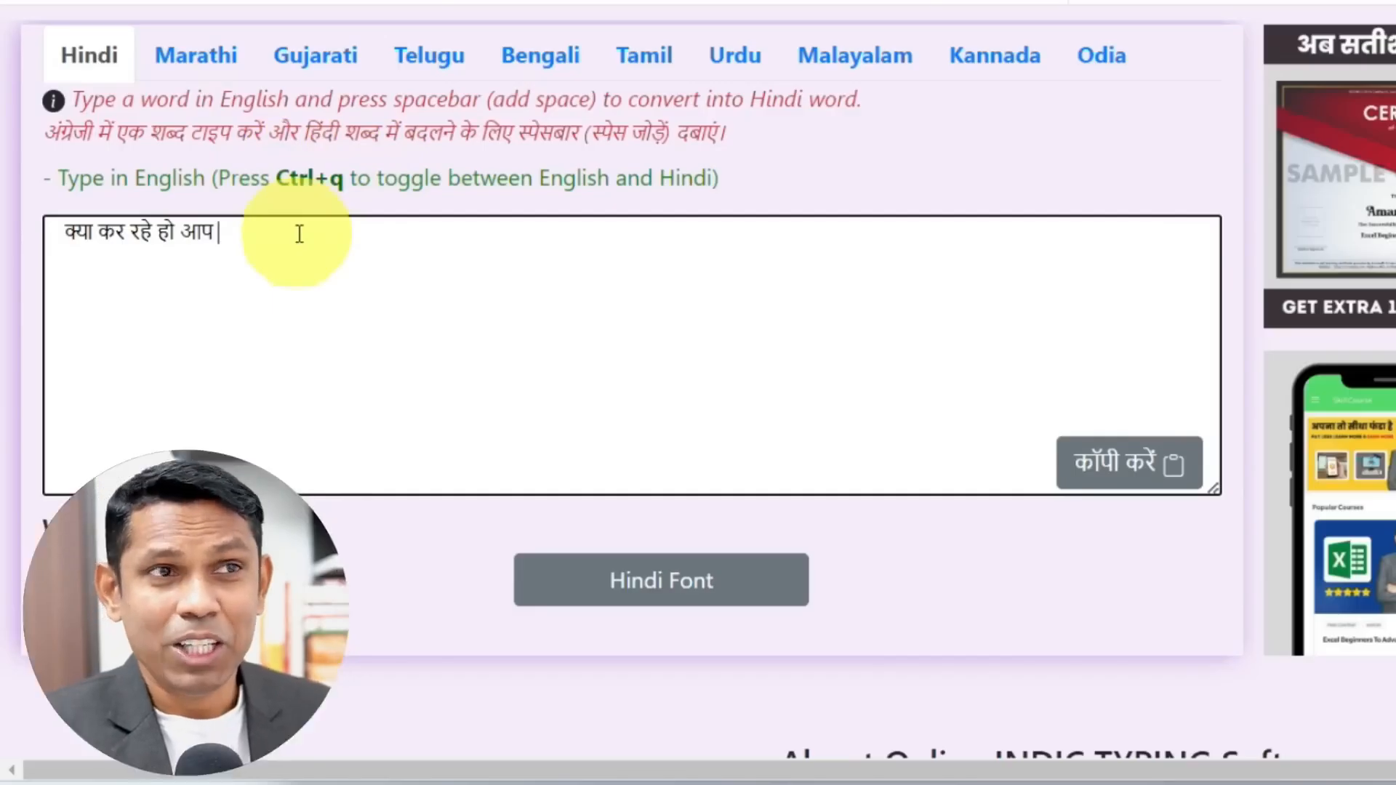